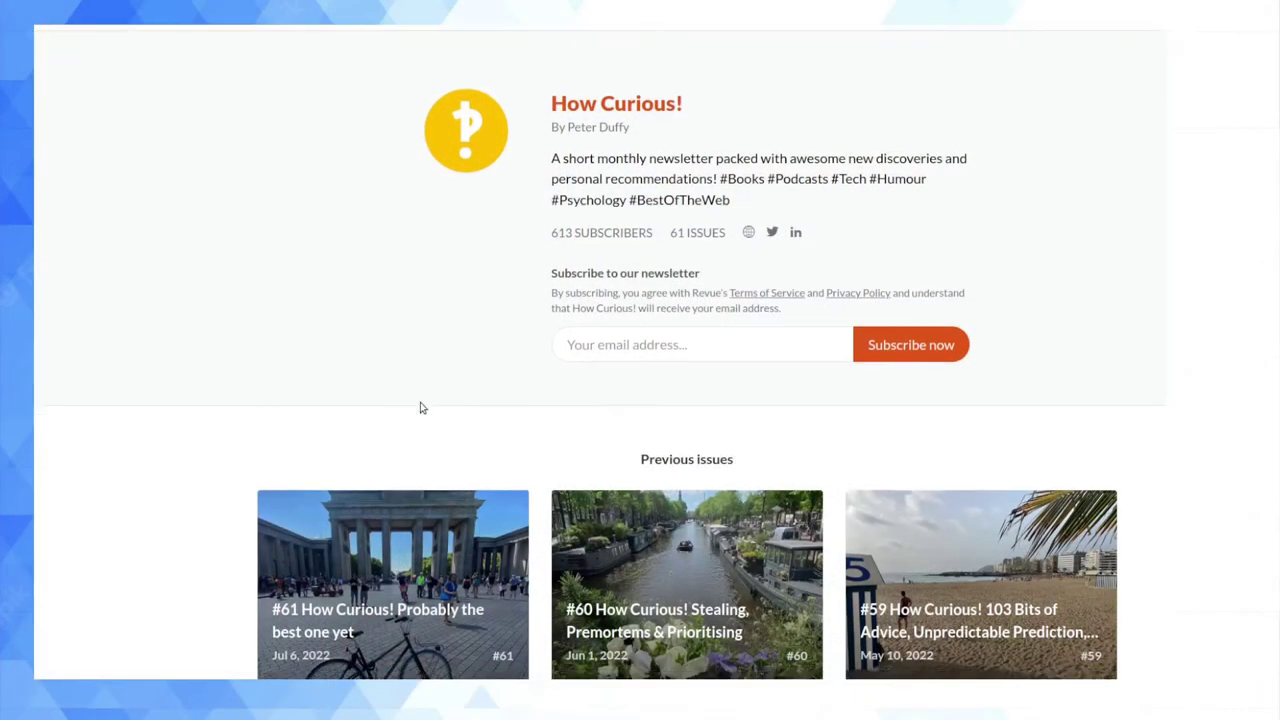
- Scroll down through the older How Curious! issues in the Revue newsletter list
scroll(420, 408, "down", 3)
scroll(420, 405, "down", 3)
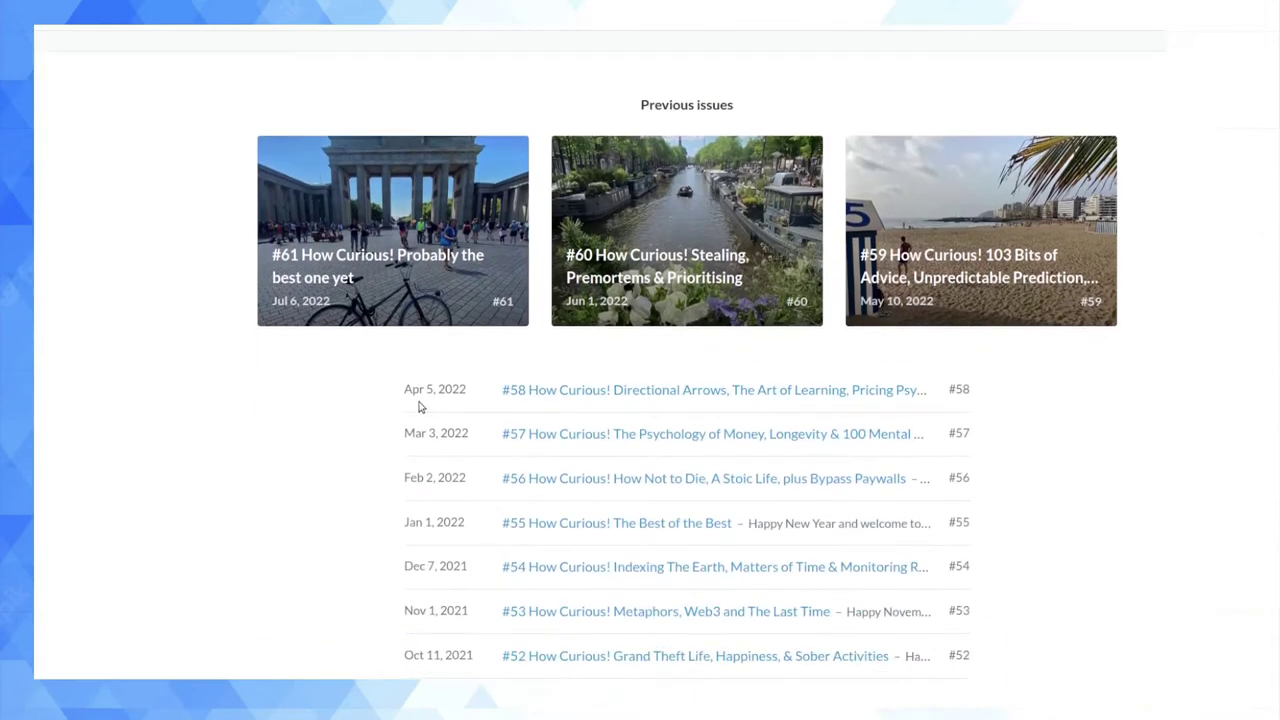
scroll(420, 408, "down", 4)
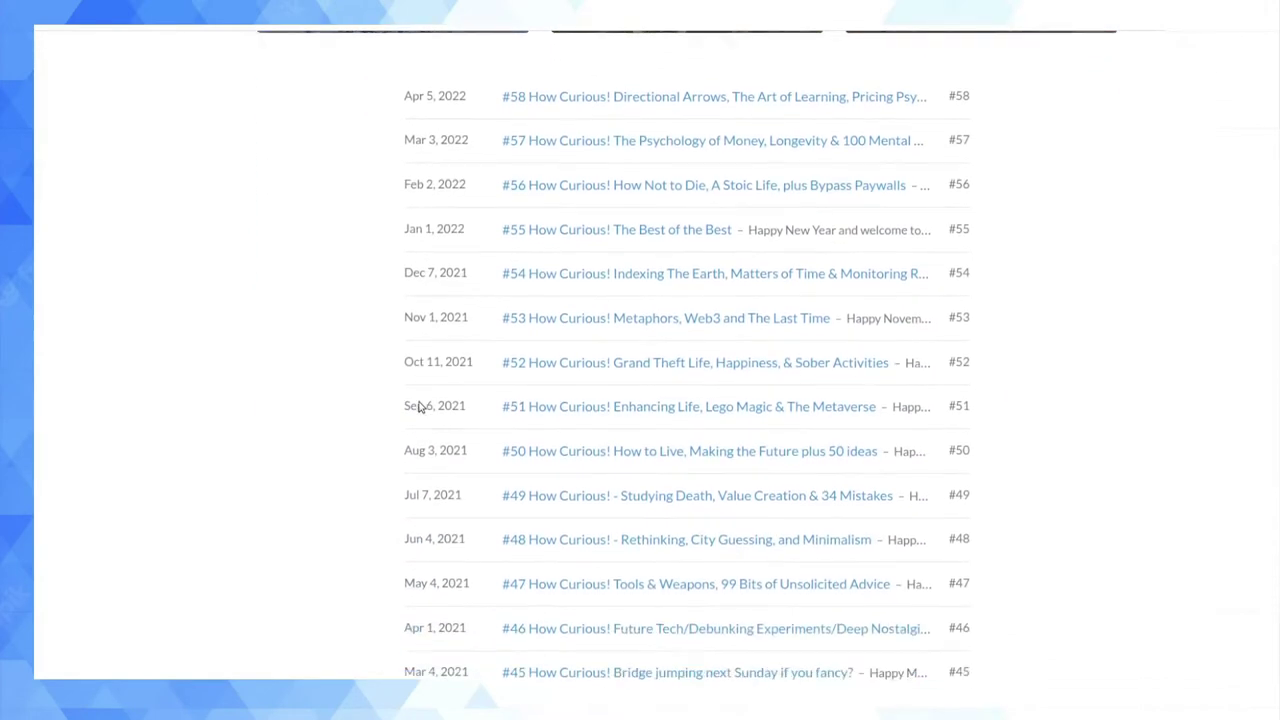
scroll(418, 418, "down", 1)
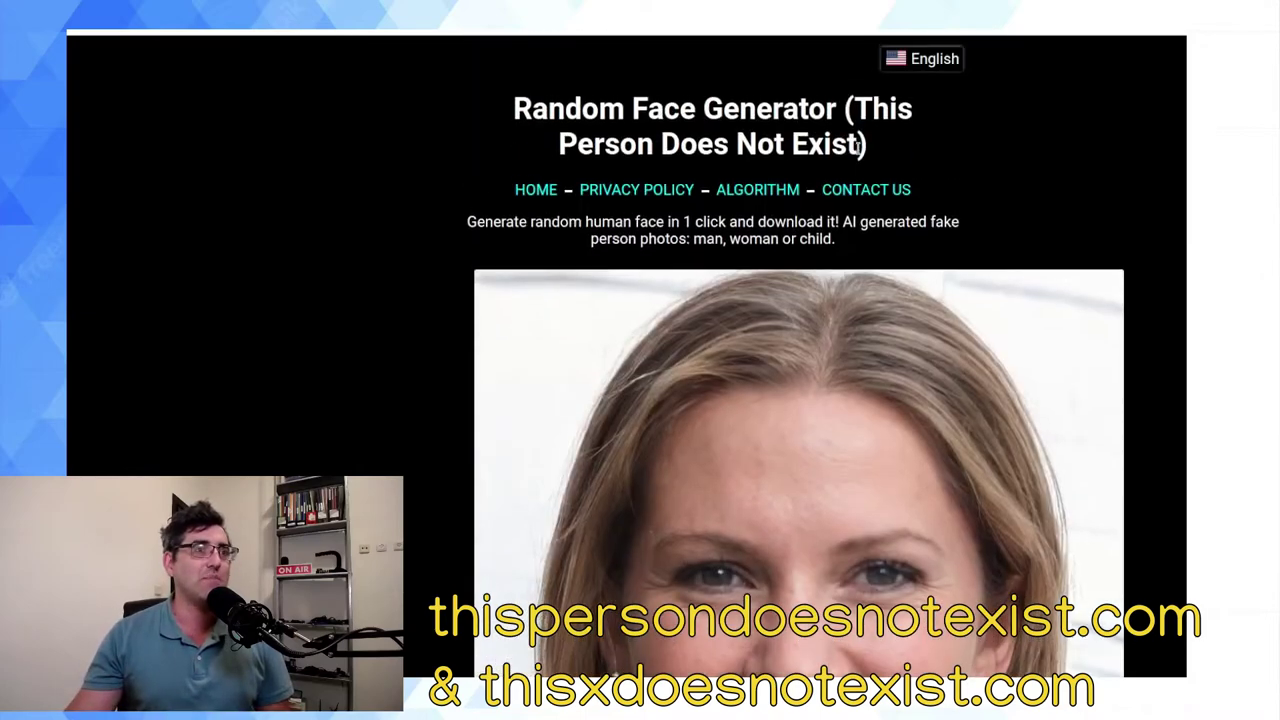
- Read through the ALGORITHM page explaining how StyleGAN generates faces
left_click(750, 190)
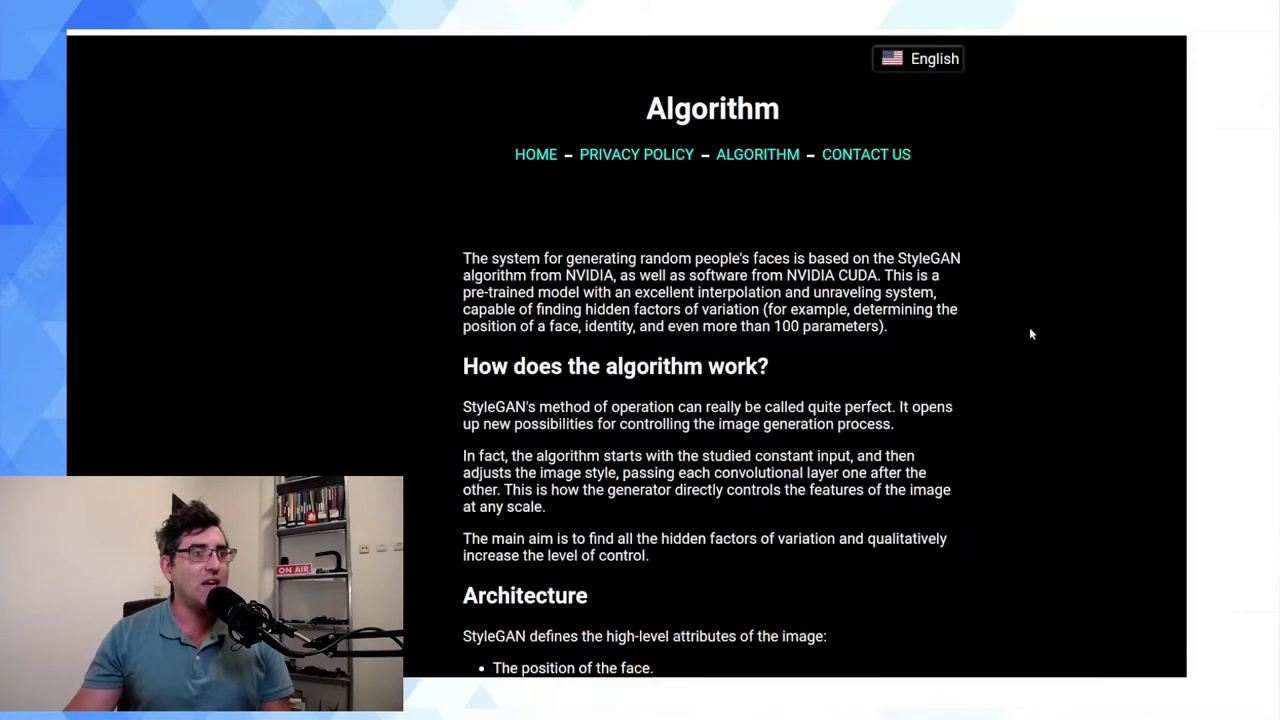
scroll(1032, 326, "down", 5)
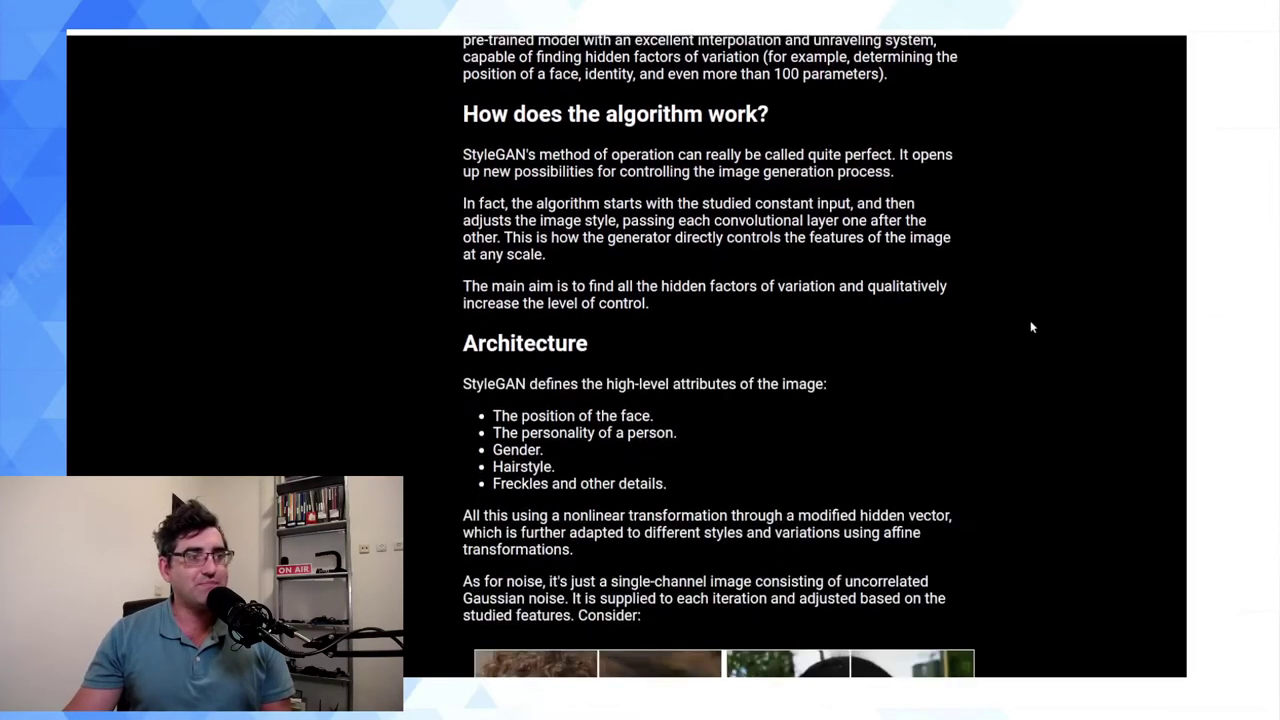
scroll(1032, 326, "down", 2)
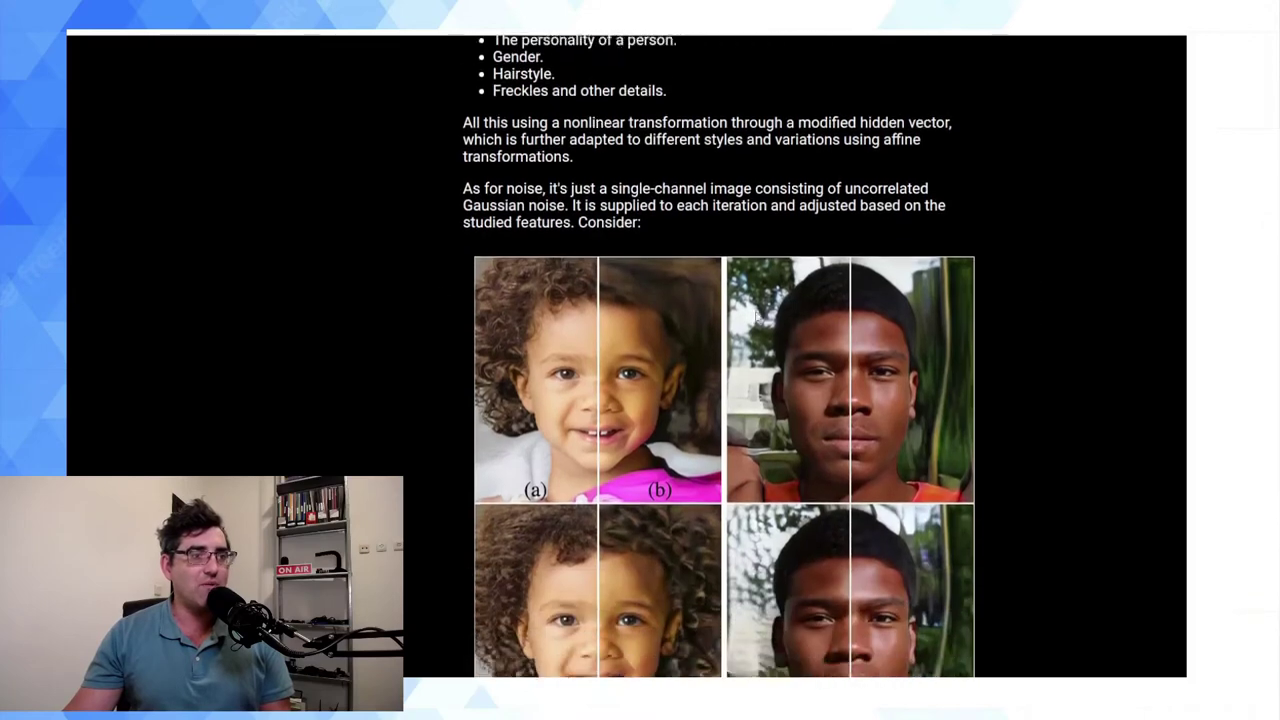
- Return to the HOME page and generate a fresh random face
left_click(80, 12)
scroll(679, 457, "down", 4)
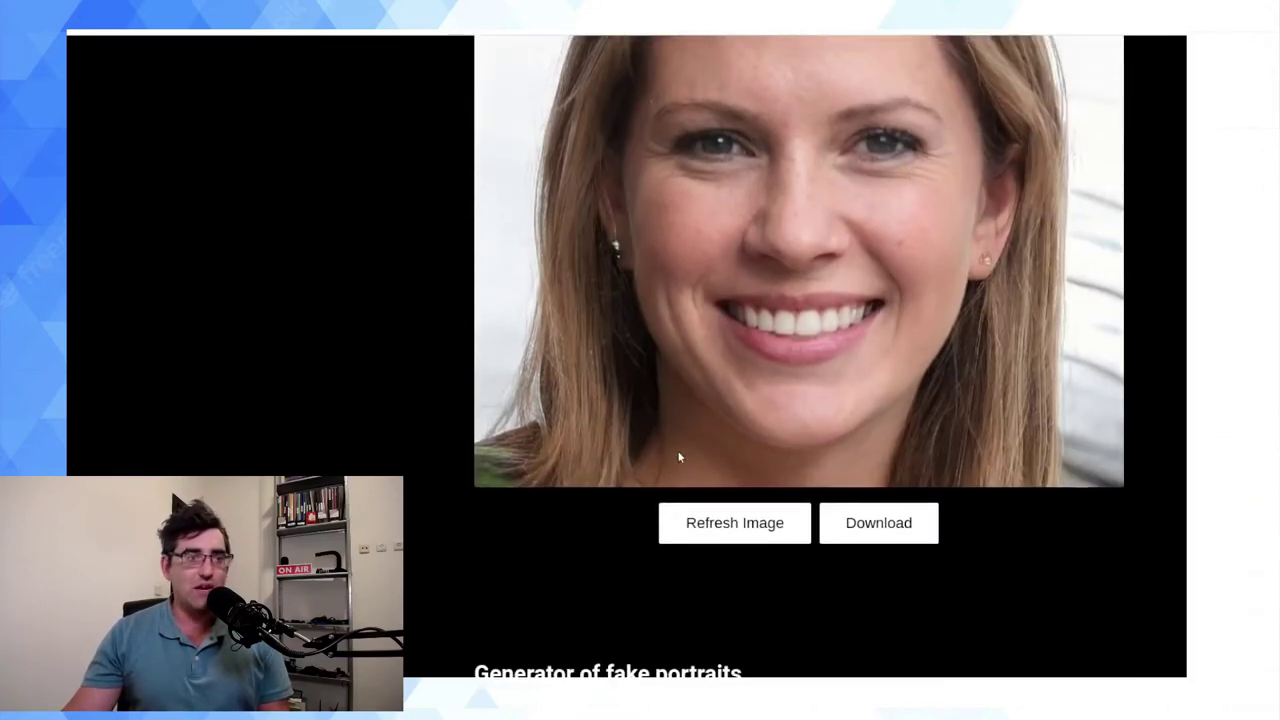
left_click(735, 522)
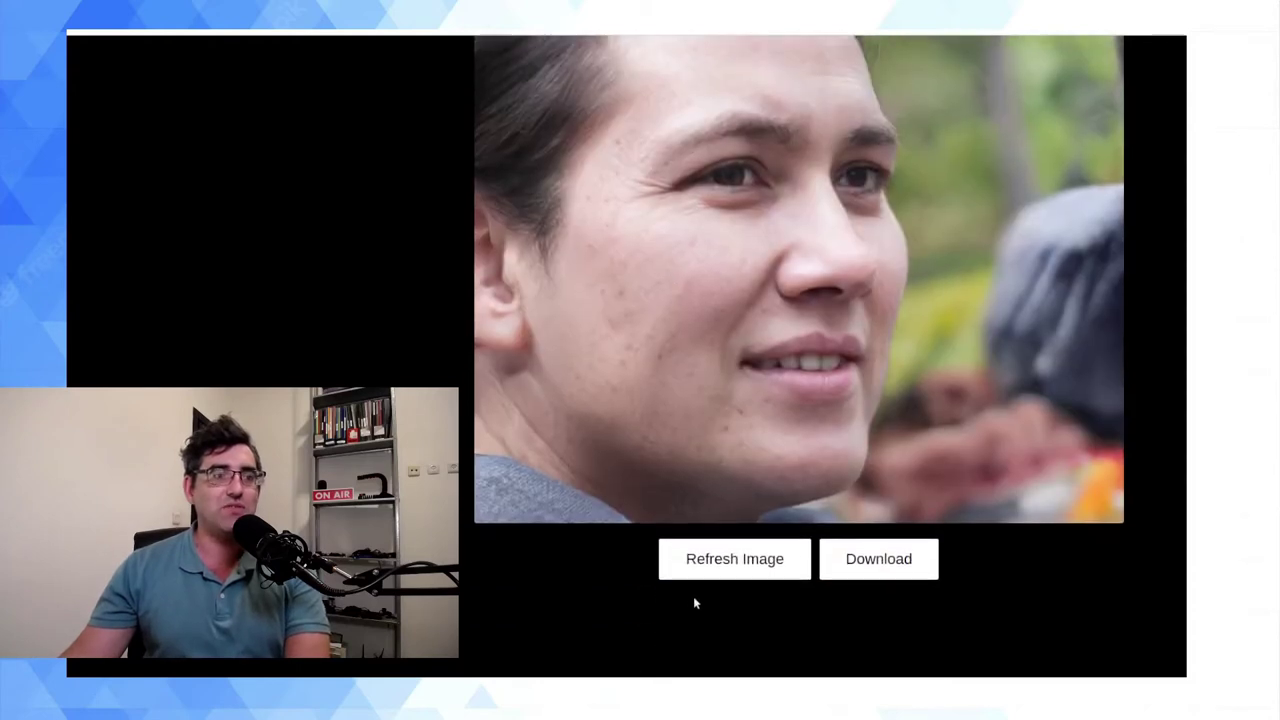
- Refresh the generated face three more times until a curly-haired young man appears
left_click(700, 570)
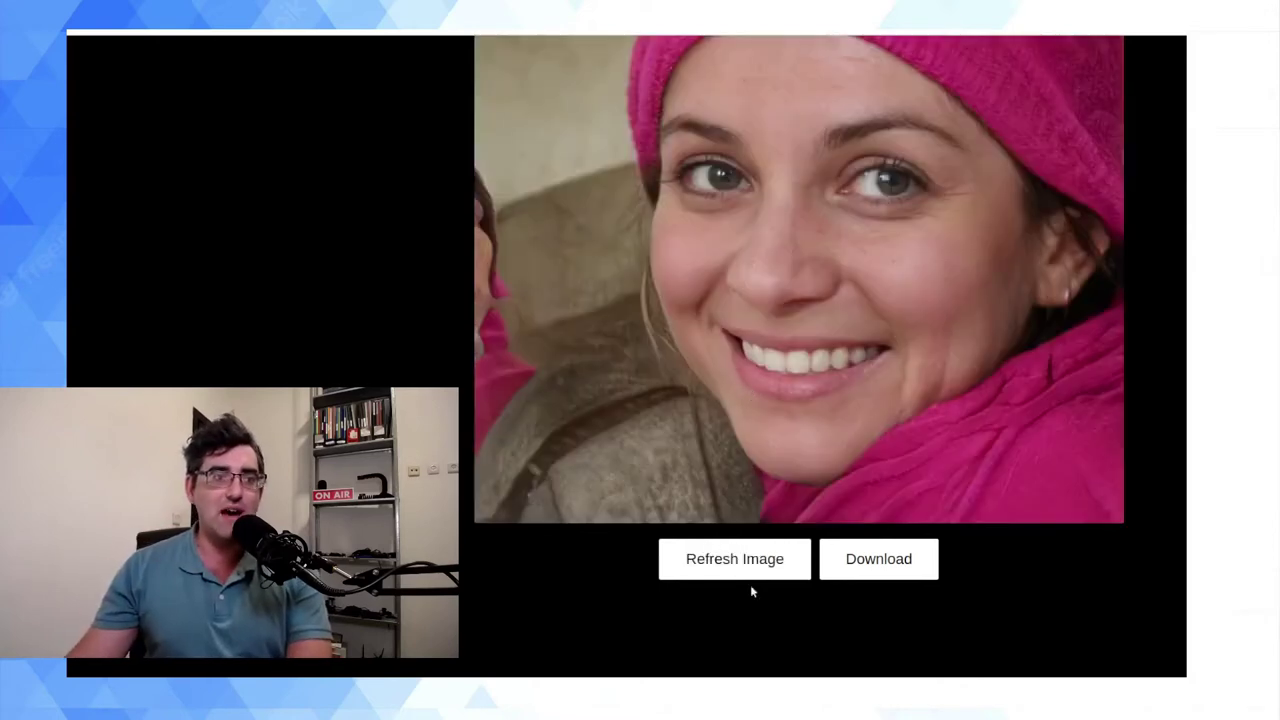
left_click(755, 576)
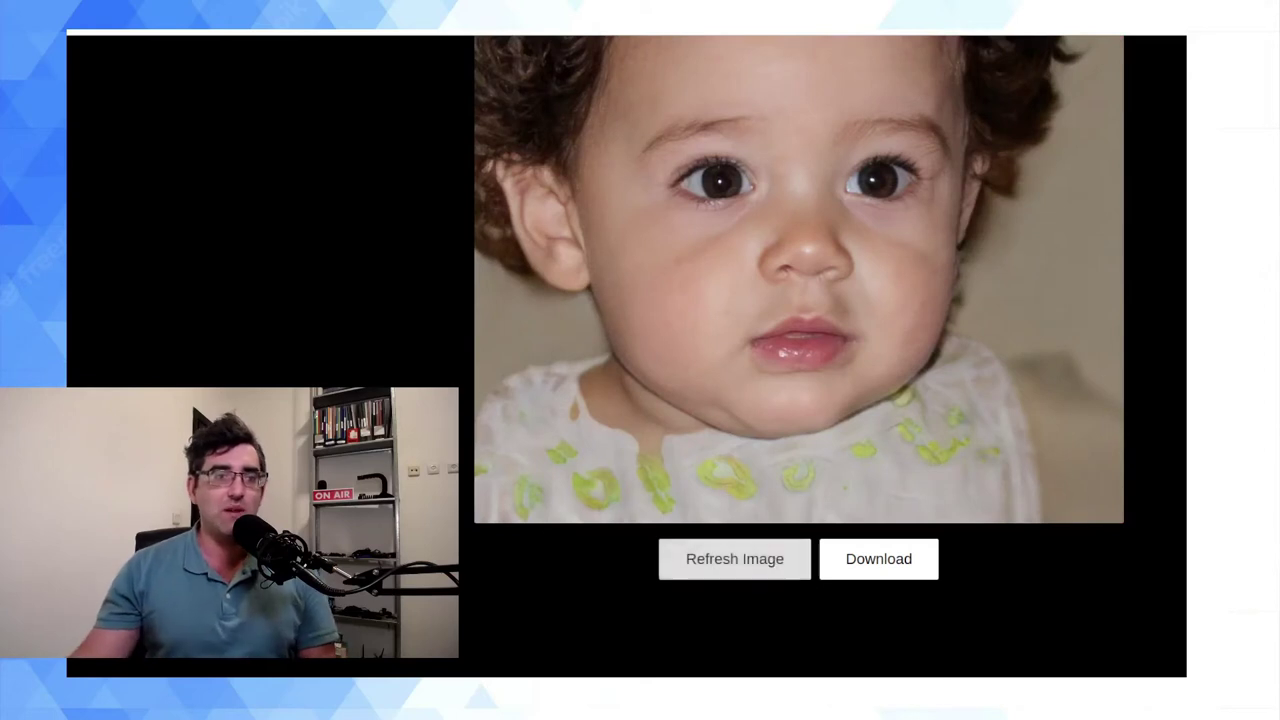
left_click(766, 576)
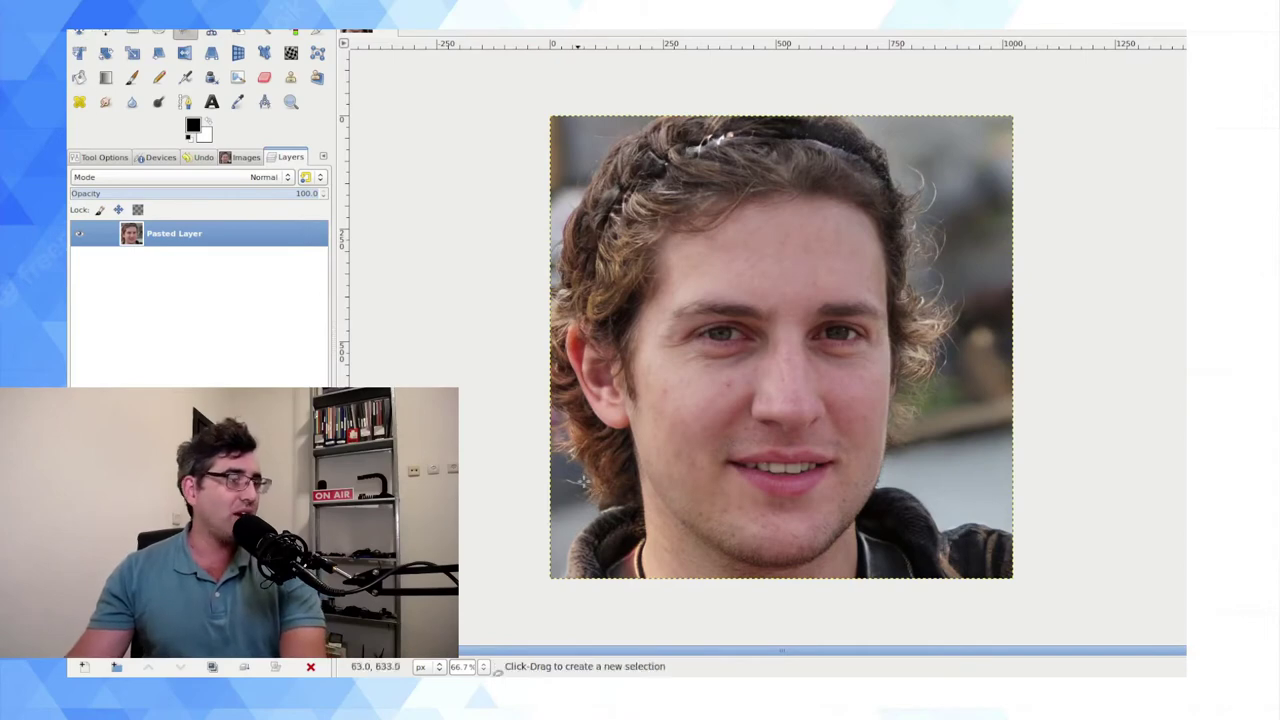
- Zoom in and trace a free-hand lasso selection up the jacket's left edge toward the collar
scroll(585, 481, "up", 2)
scroll(601, 555, "up", 2)
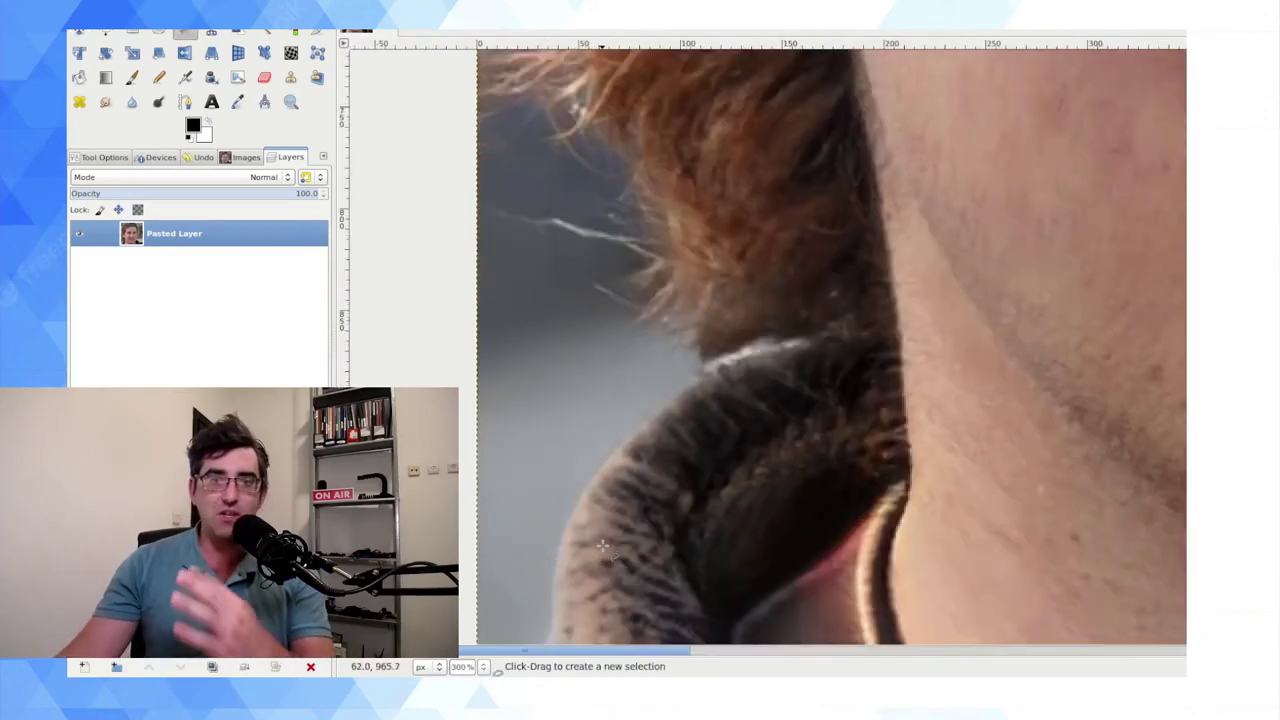
scroll(603, 546, "down", 1)
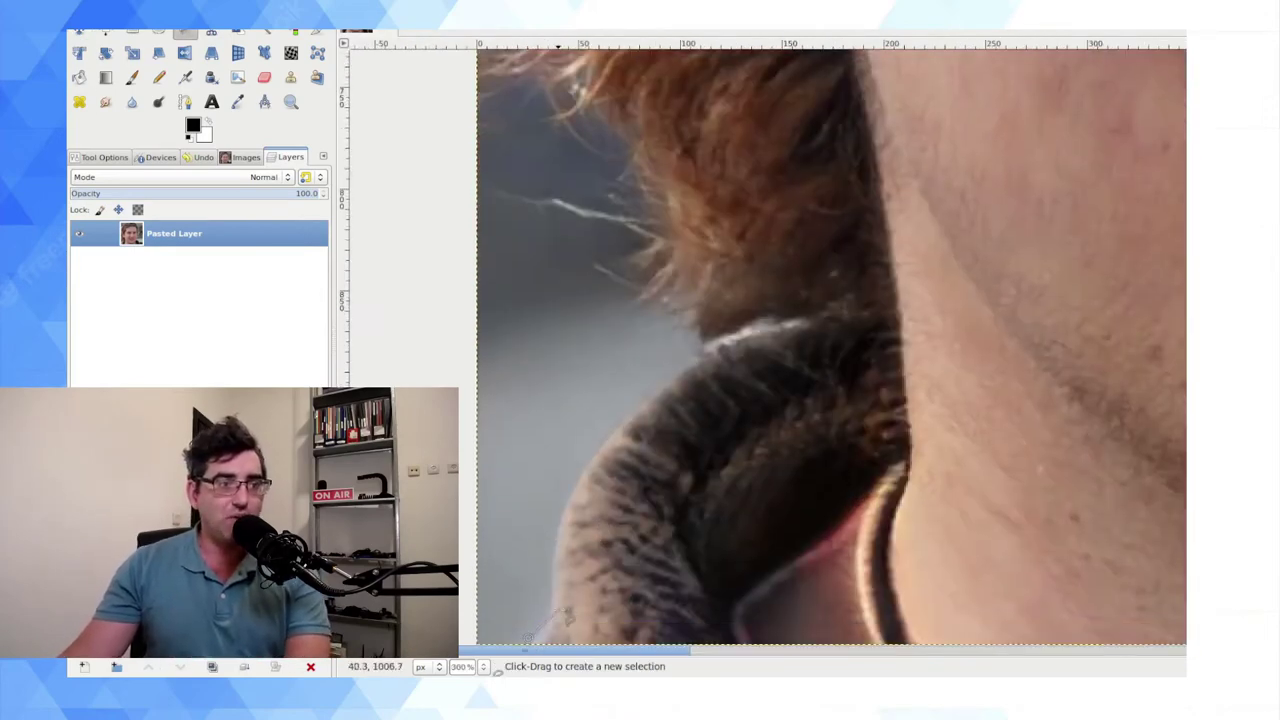
mouse_move(561, 615)
left_mouse_down()
mouse_move(557, 544)
mouse_move(590, 481)
left_mouse_up()
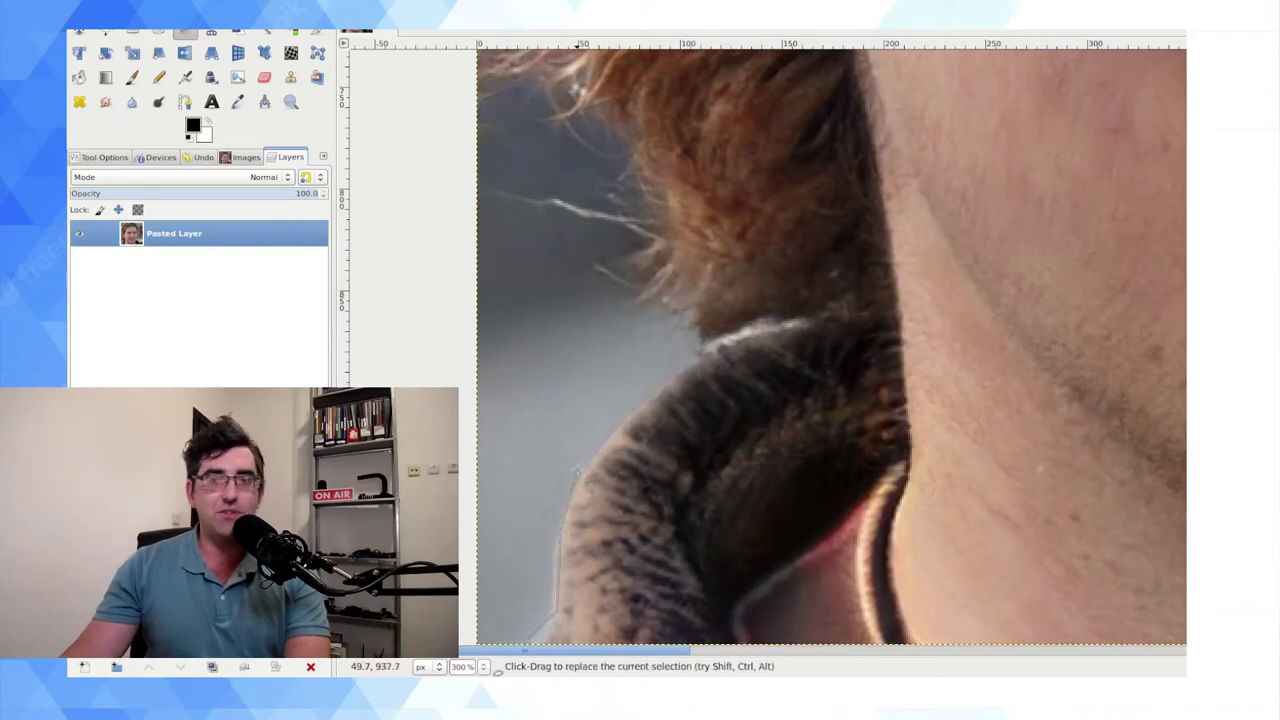
left_click_drag(615, 430, 686, 370)
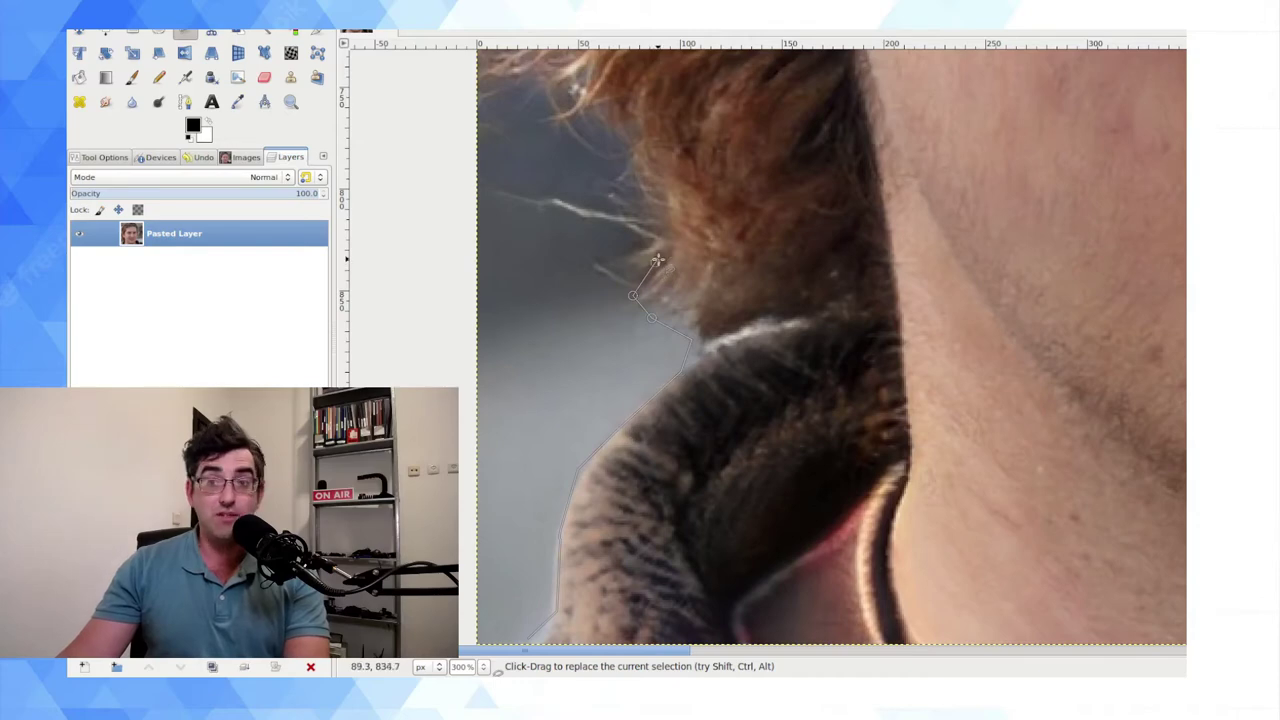
scroll(657, 261, "down", 6, "ctrl")
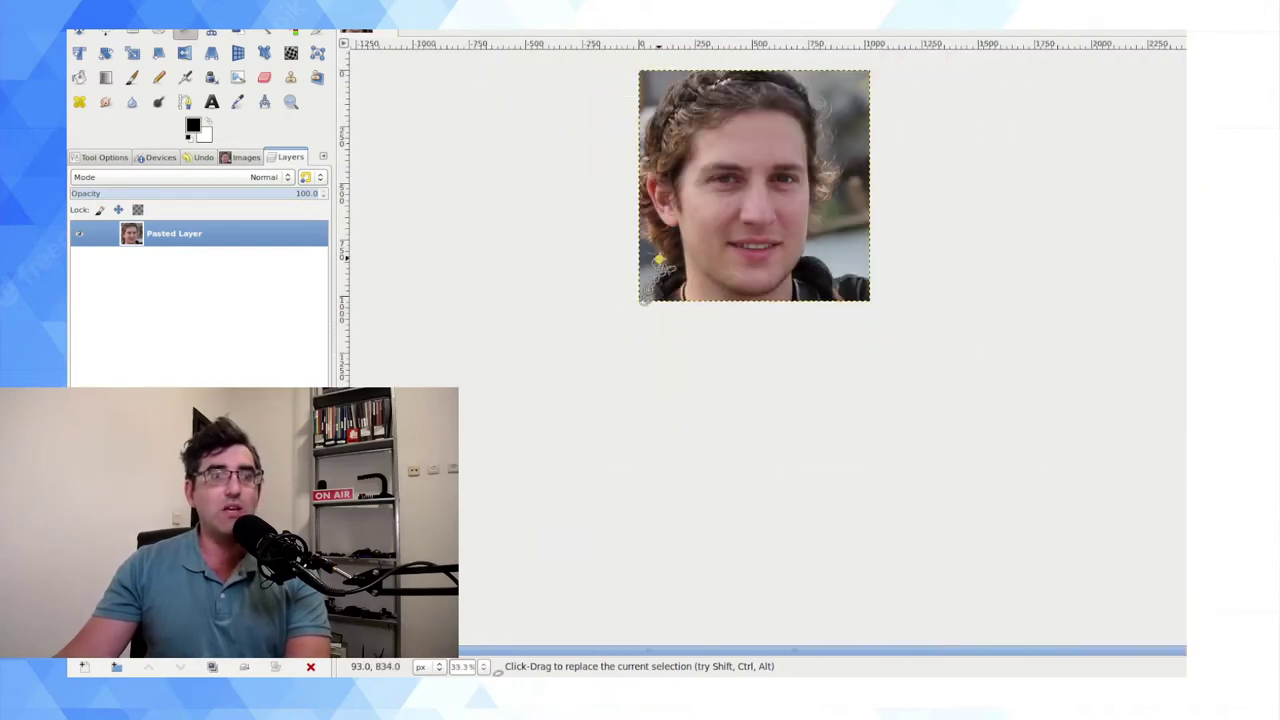
scroll(793, 341, "up", 1, "ctrl")
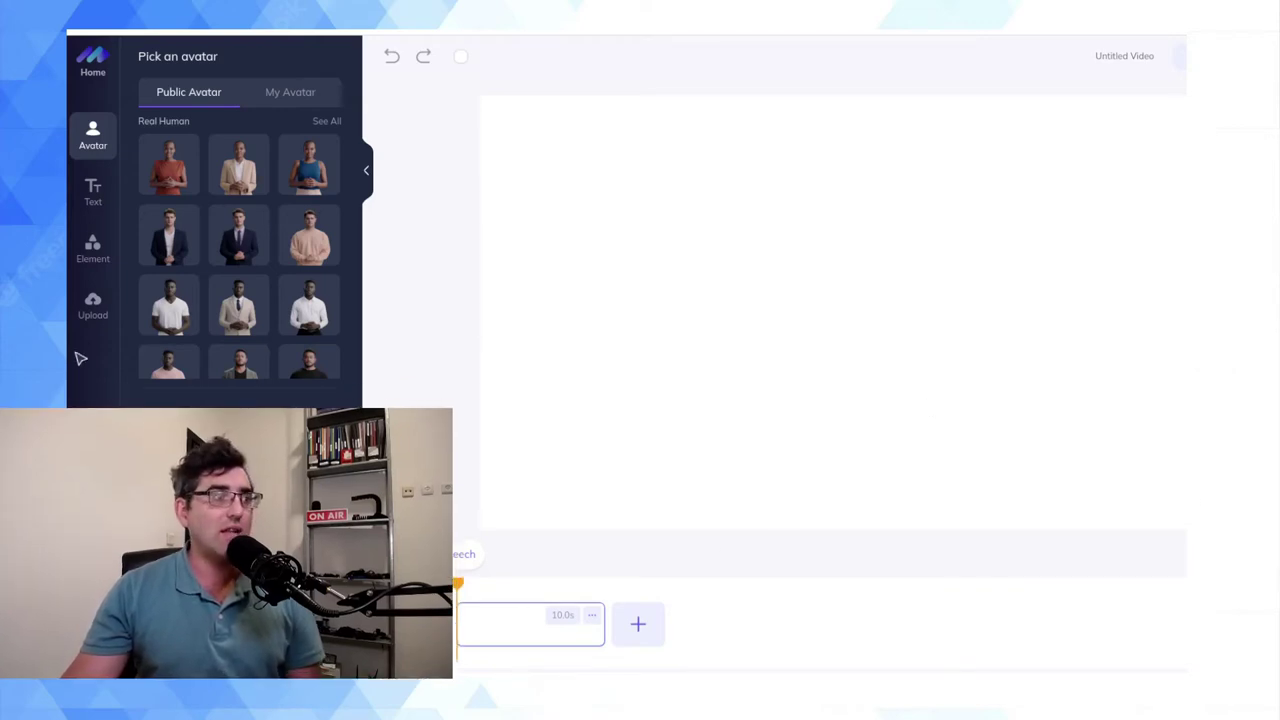
- Stretch the uploaded mountain photo to fill the whole canvas as the scene background
left_click(91, 306)
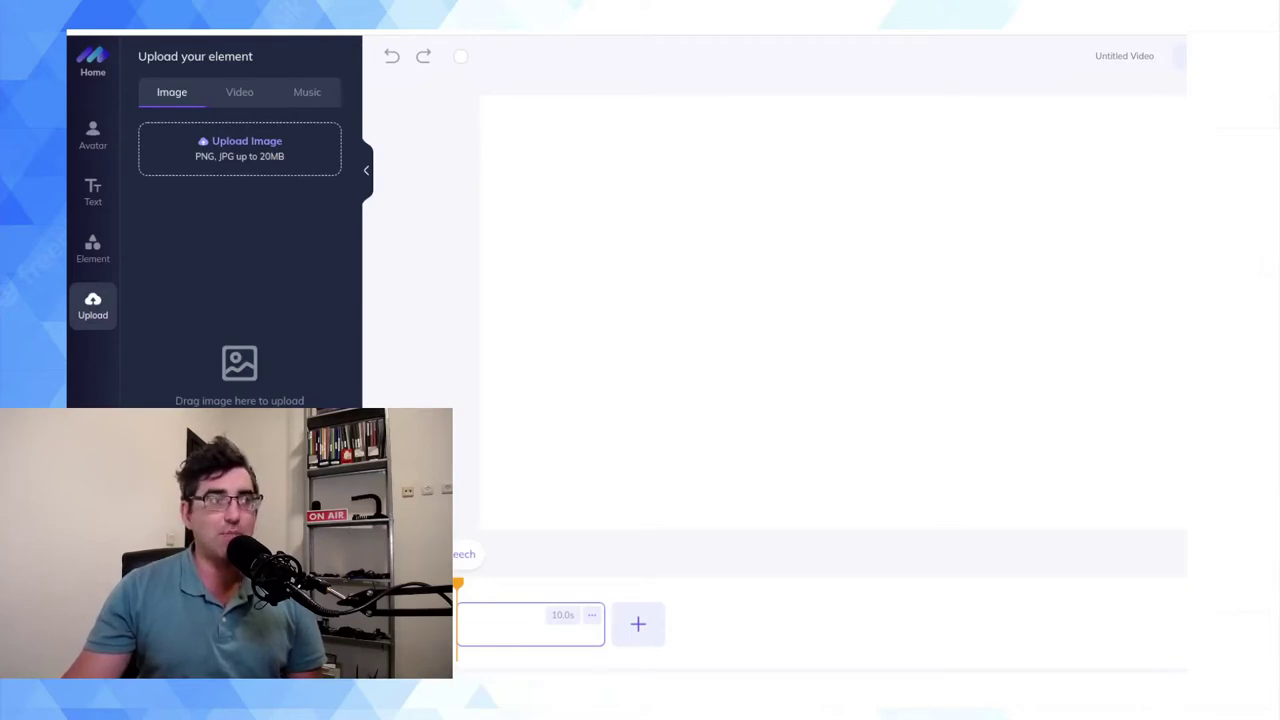
left_click_drag(718, 258, 1100, 380)
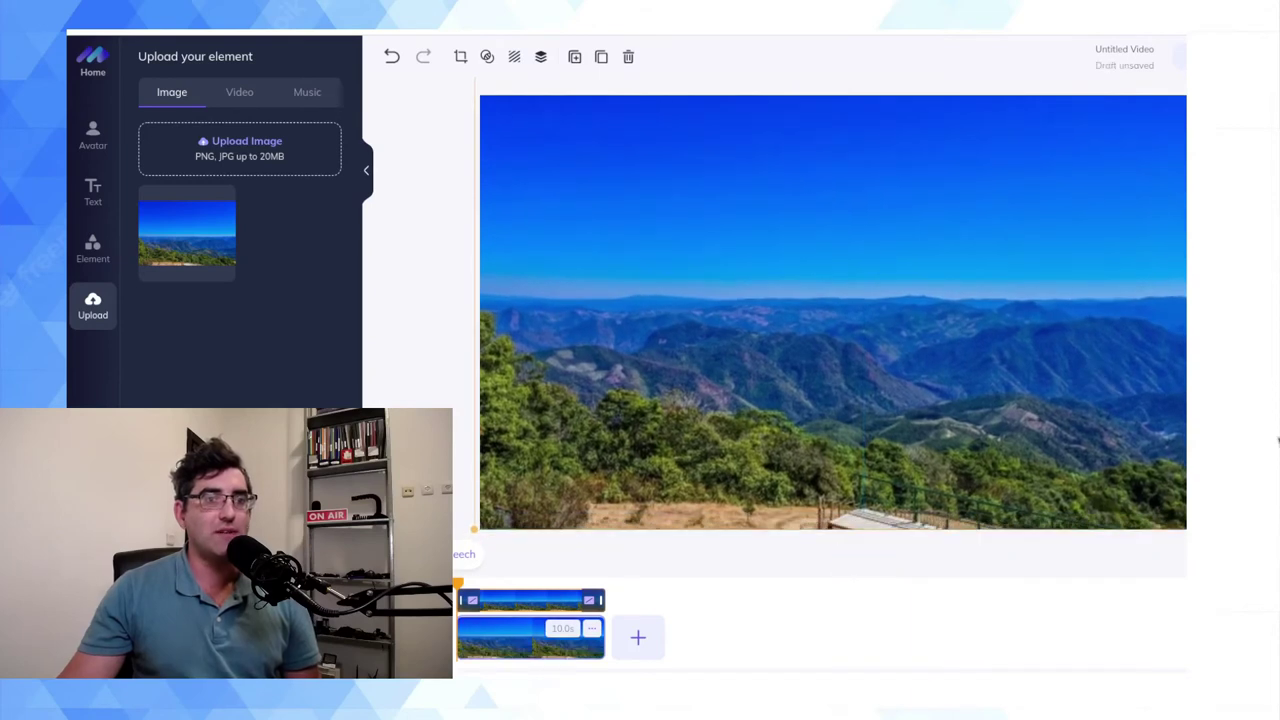
left_click(449, 298)
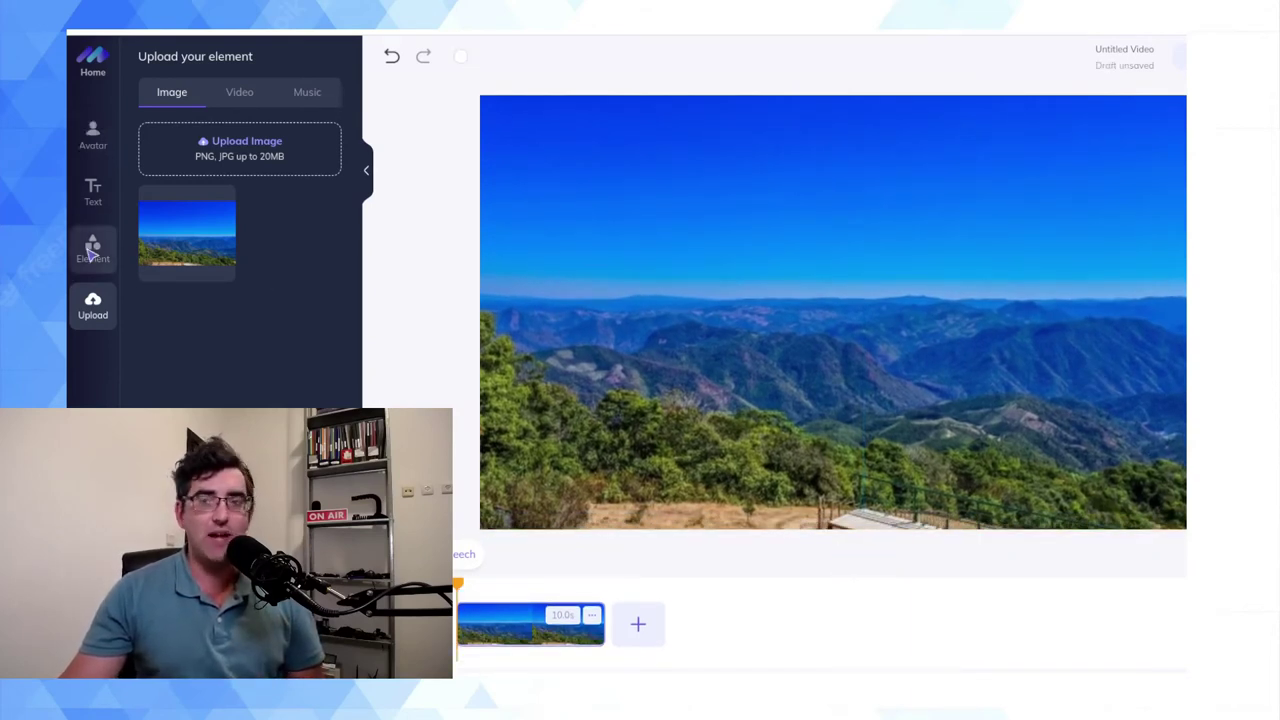
- Browse the Element library of frames, stickers and images
left_click(92, 250)
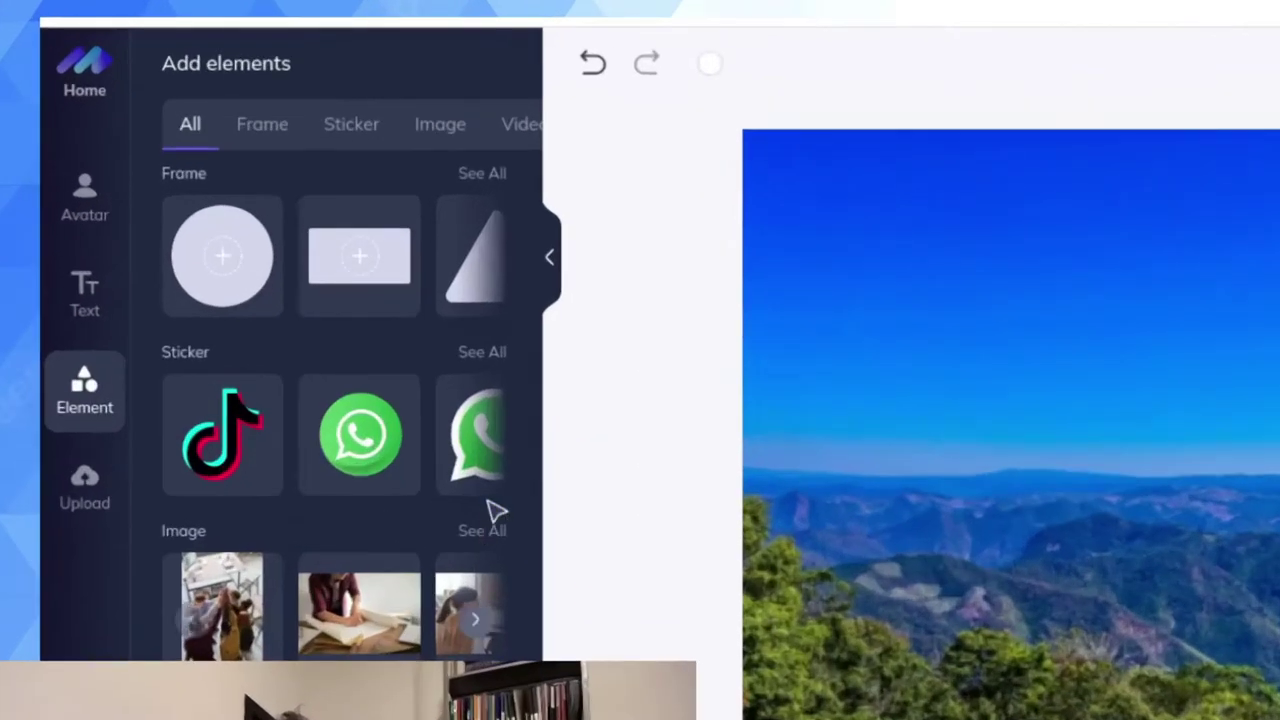
mouse_move(340, 308)
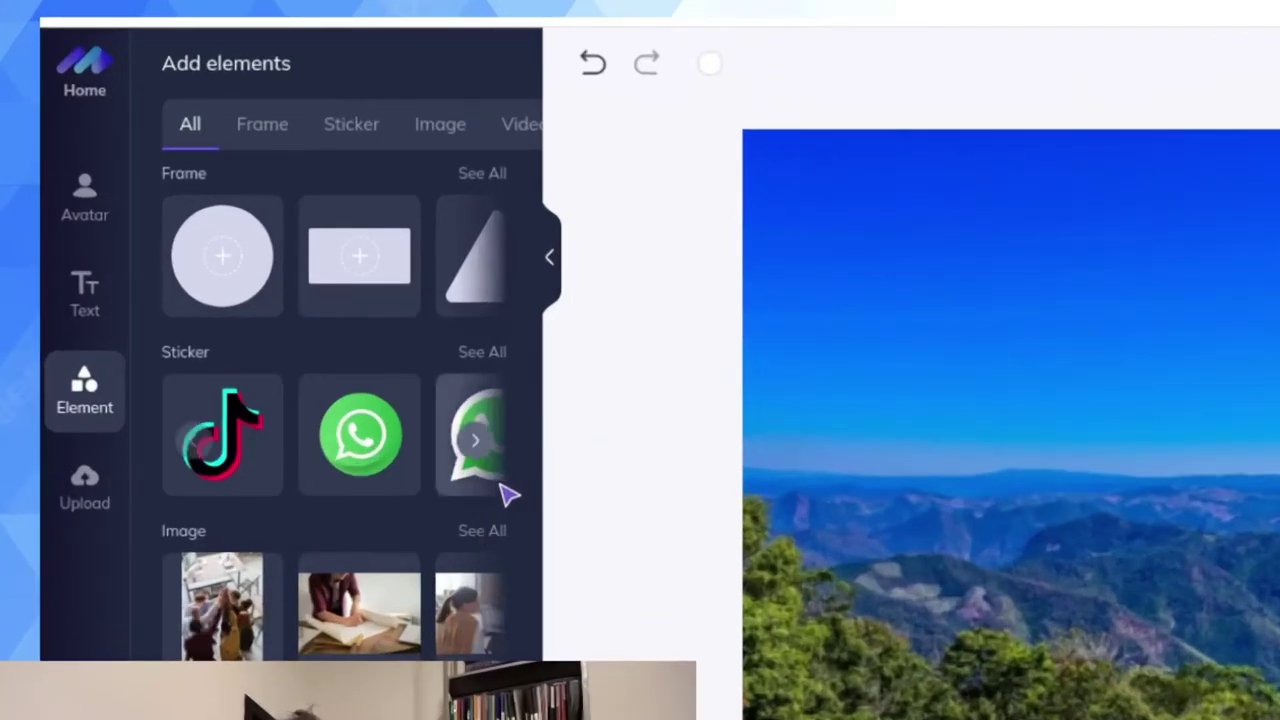
scroll(508, 492, "down", 2)
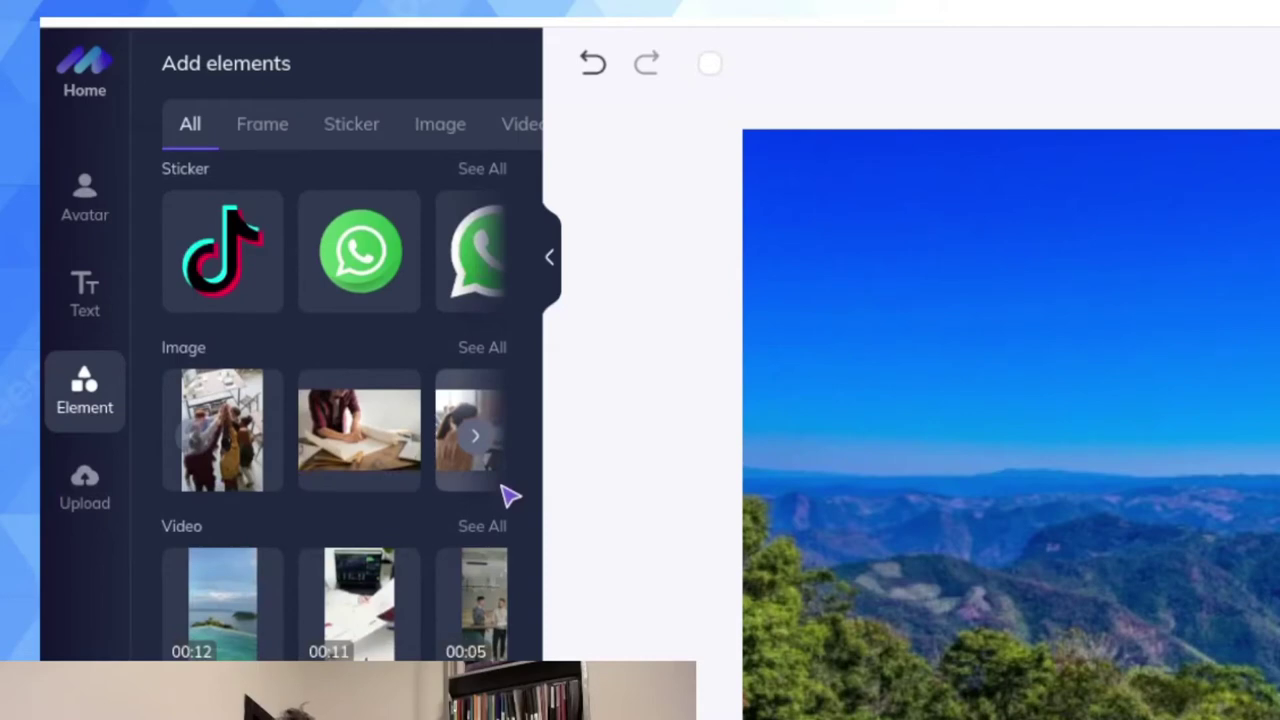
scroll(508, 494, "up", 2)
scroll(508, 494, "up", 1)
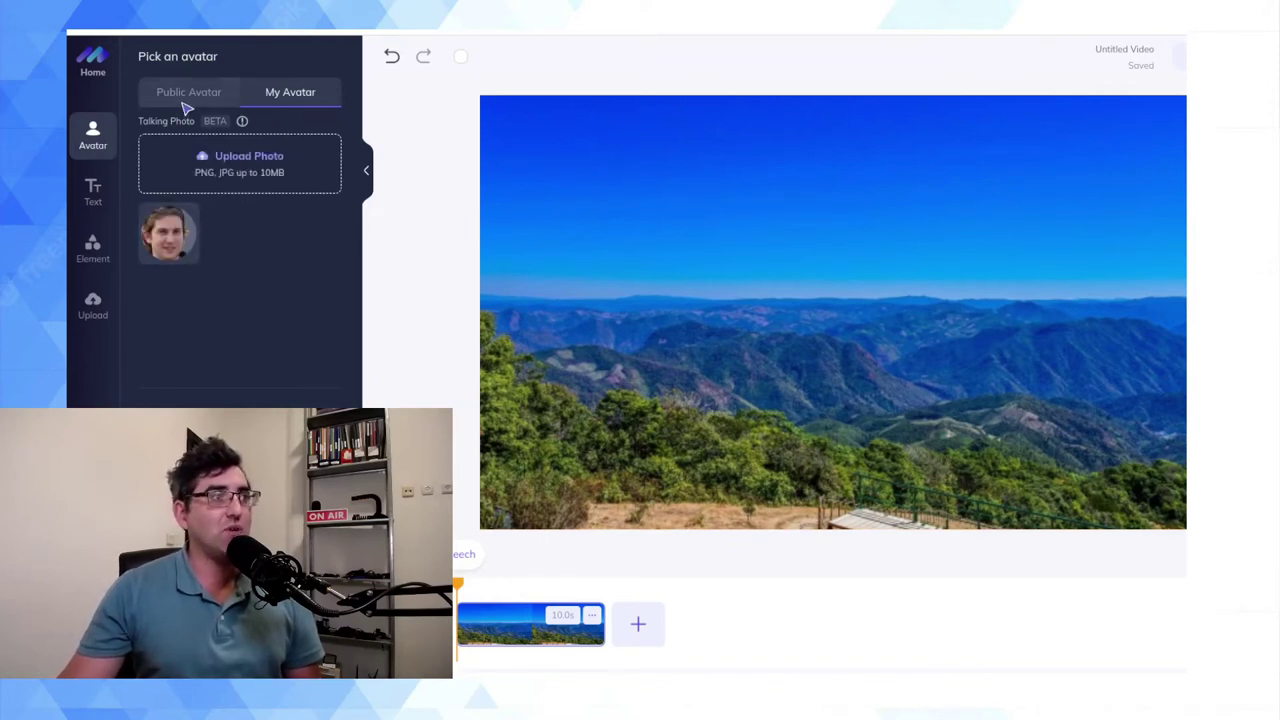
- Place your uploaded face photo from My Avatar onto the mountain scene, then switch to GIMP
left_click(211, 92)
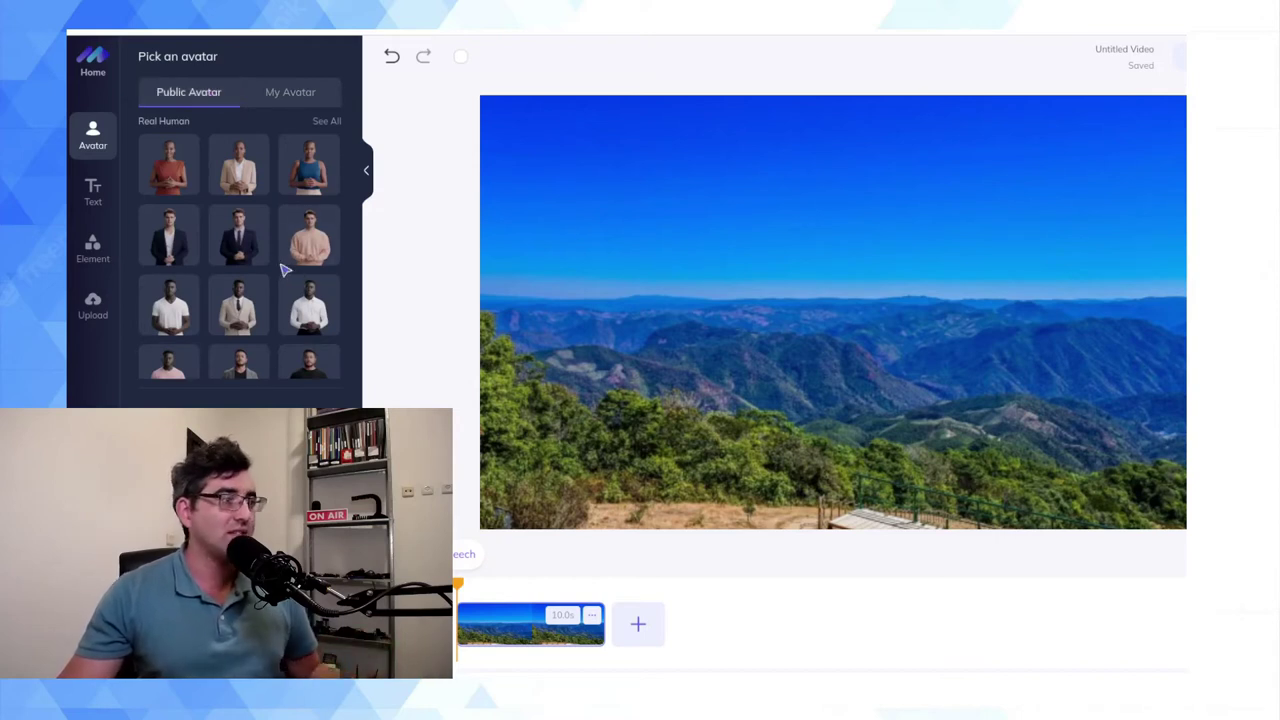
left_click(265, 94)
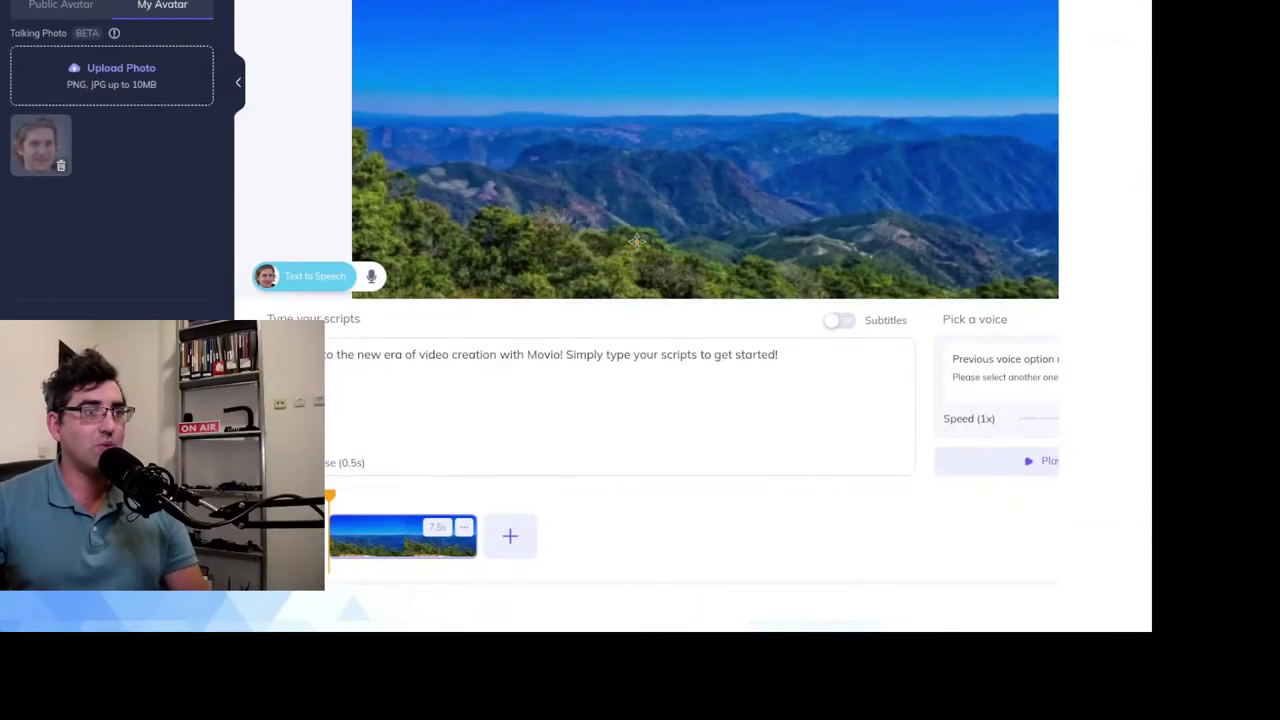
left_click(252, 440)
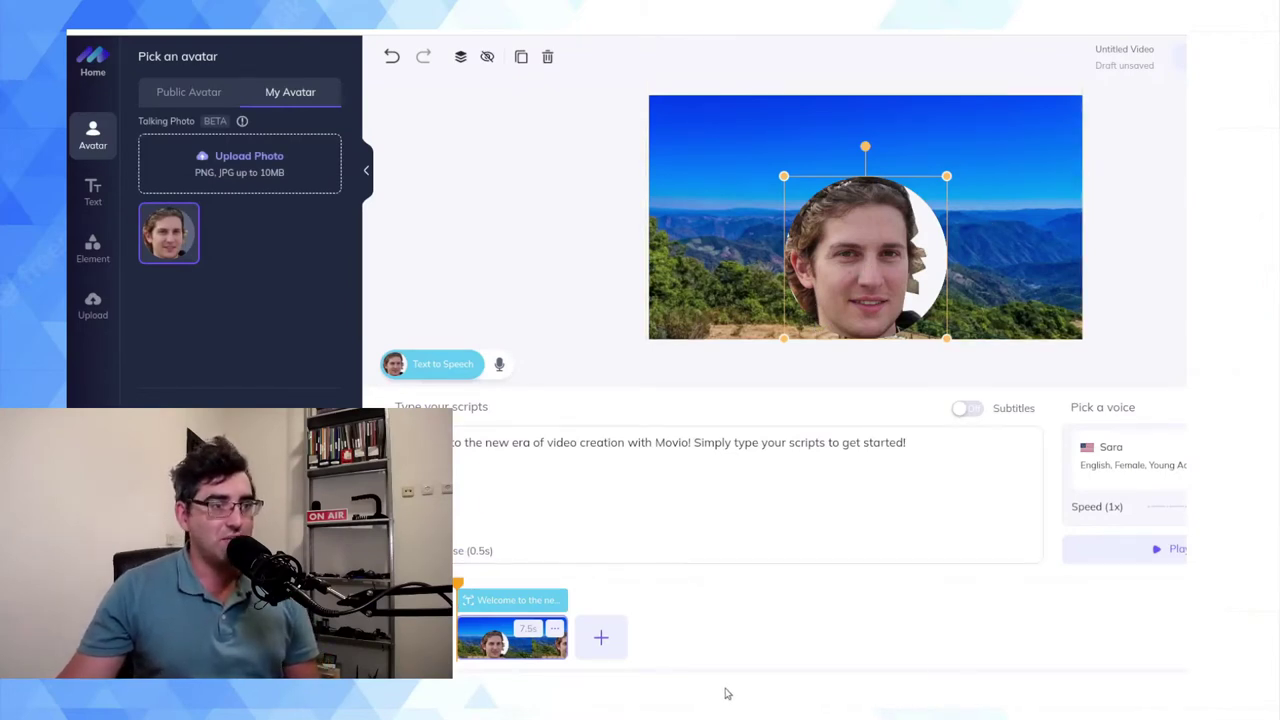
key("alt+Tab")
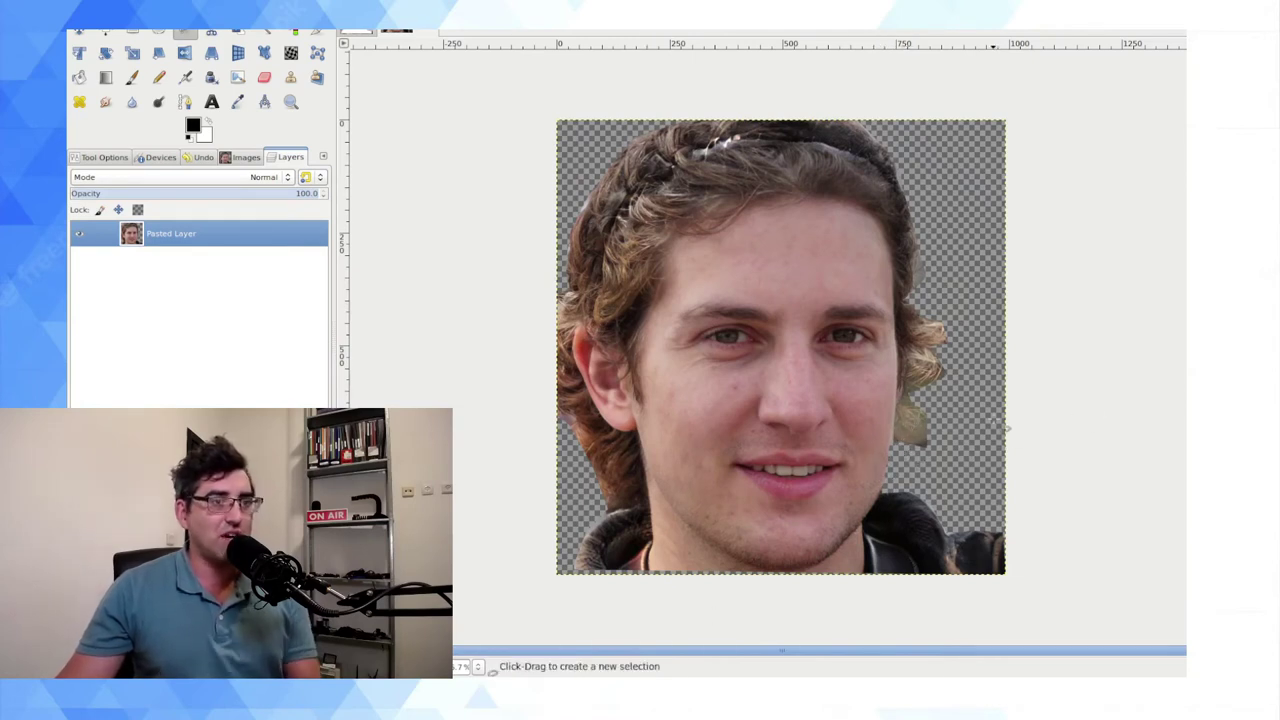
- Zoom in and out on the cut-out face in GIMP to check its edges
scroll(995, 425, "up", 1)
scroll(986, 423, "up", 1)
scroll(986, 423, "down", 5)
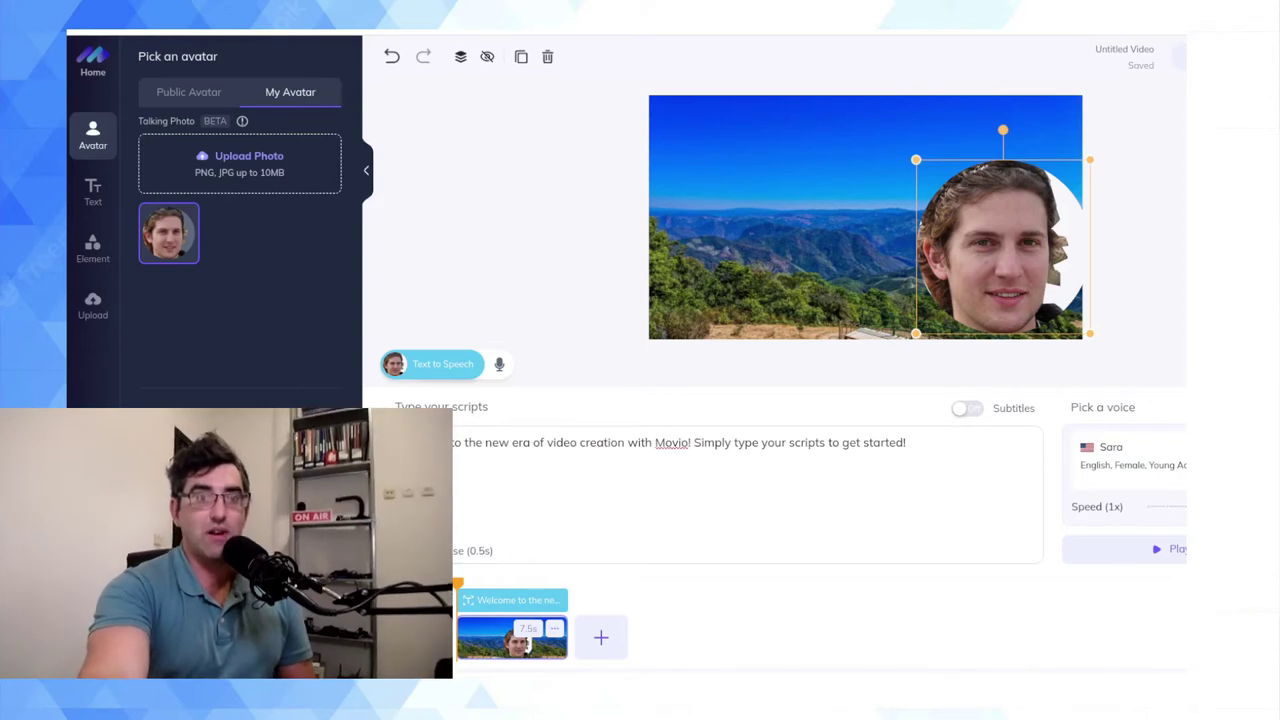
- Replace the default script with a monologue beginning 'I'm not a real person. I never was a real person.'
left_click(663, 490)
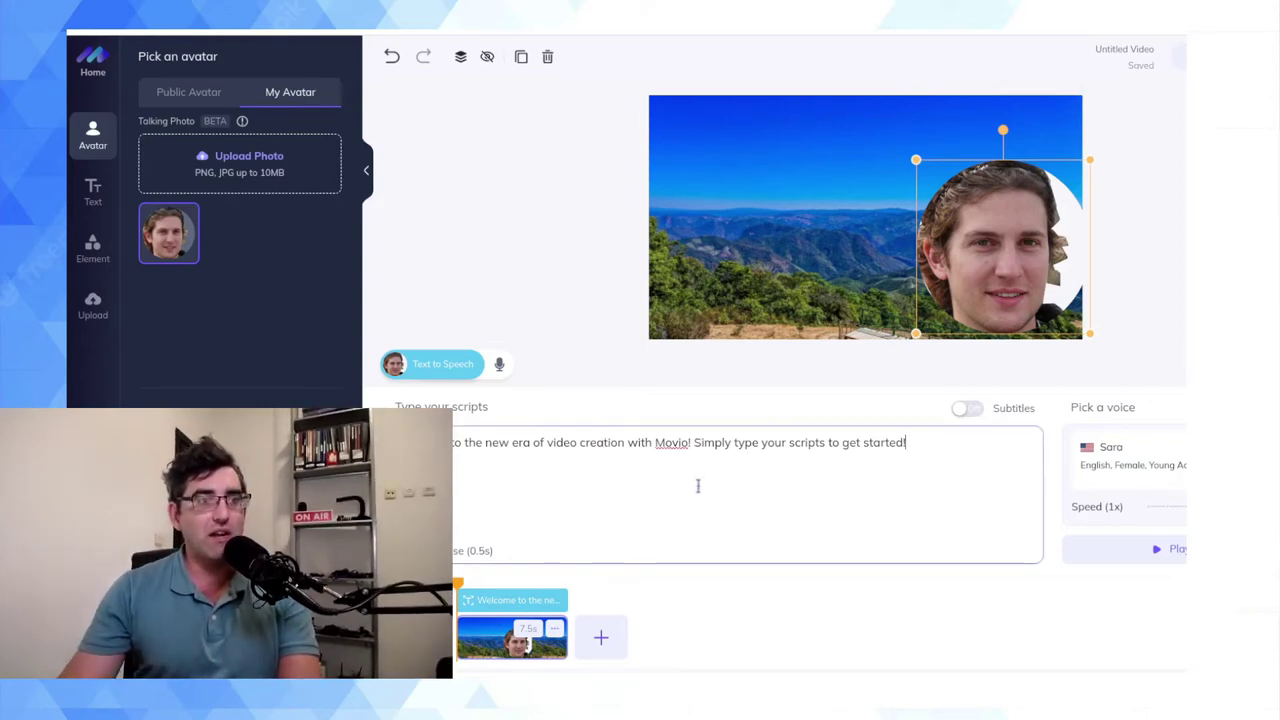
key("ctrl+a")
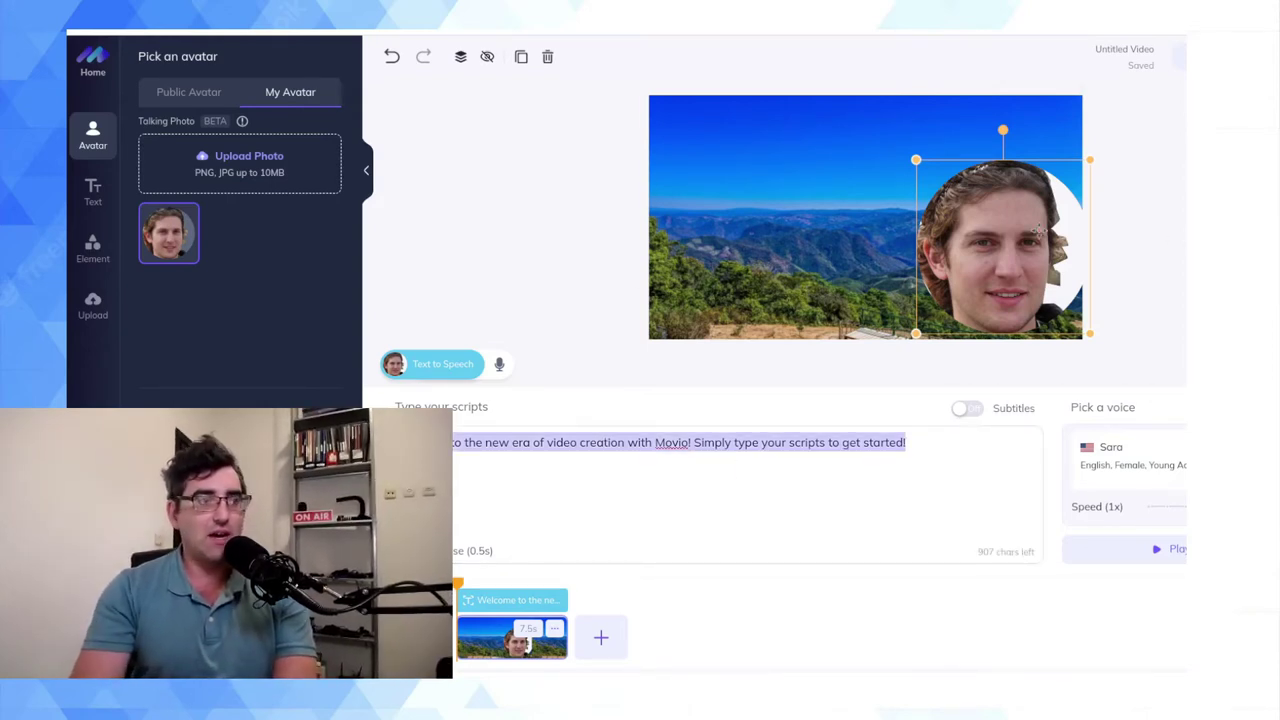
key("BackSpace")
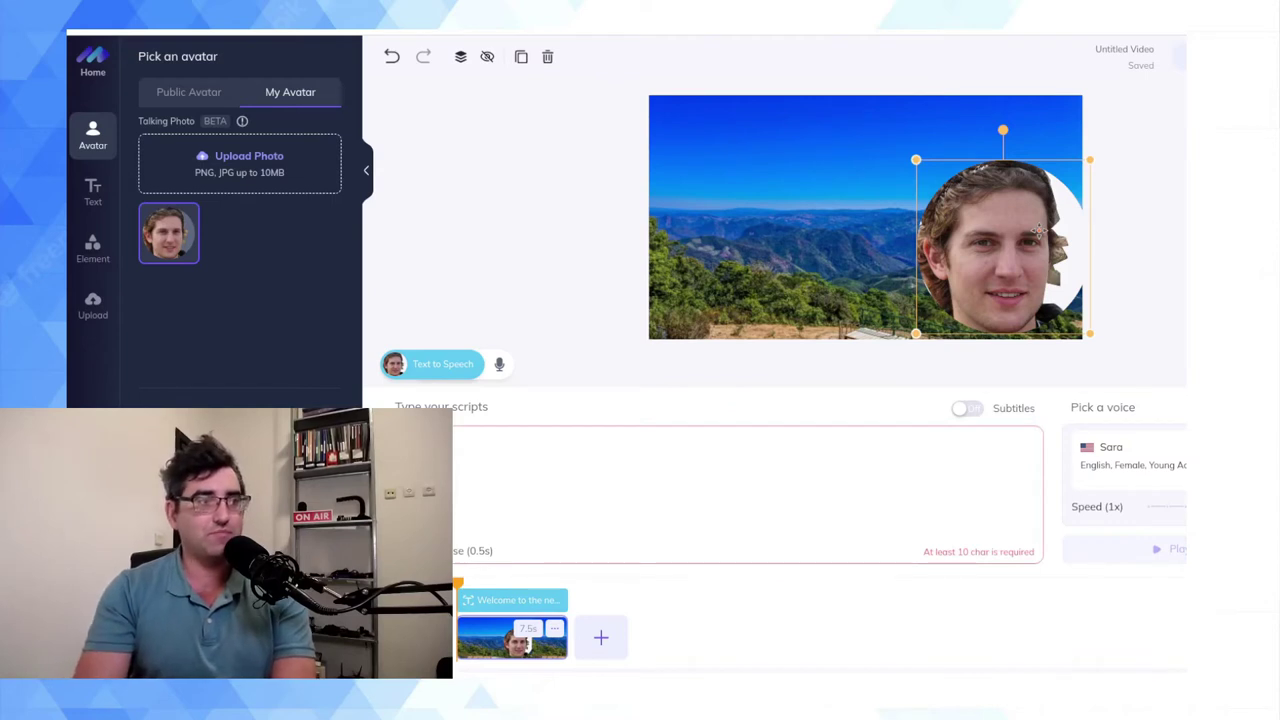
type("Dave. I'm not a re")
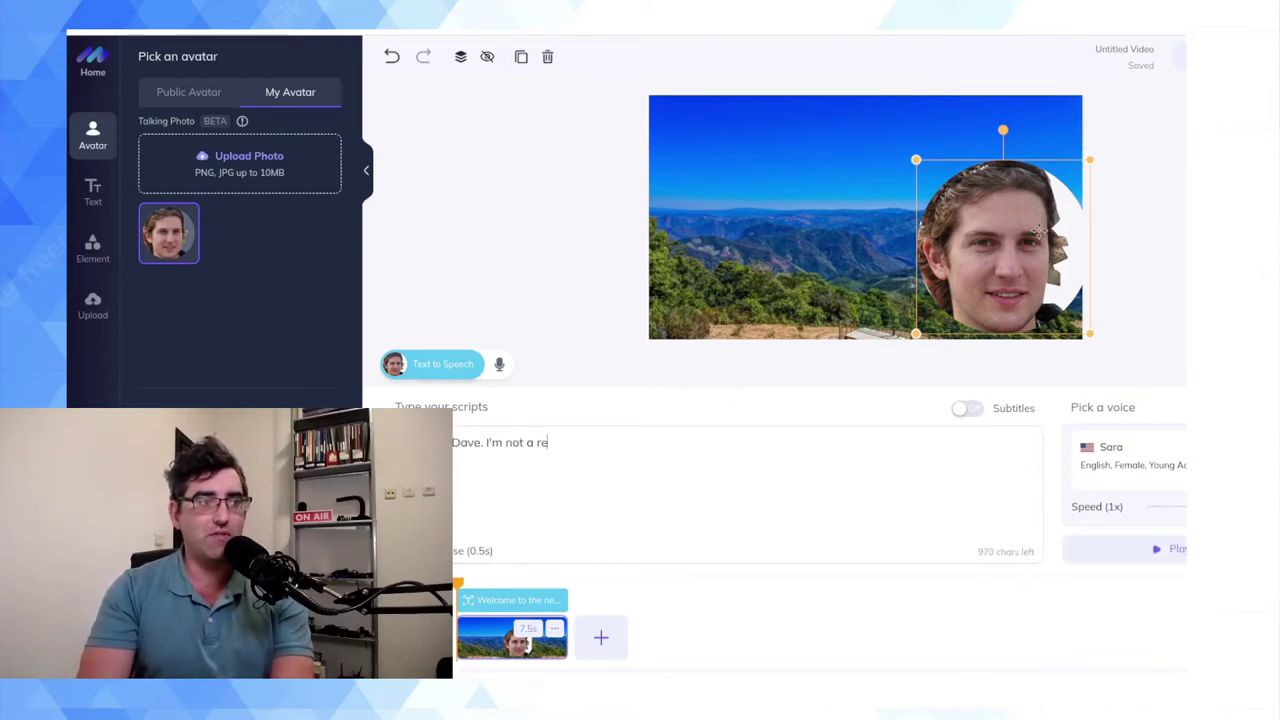
type("al person. I enver was")
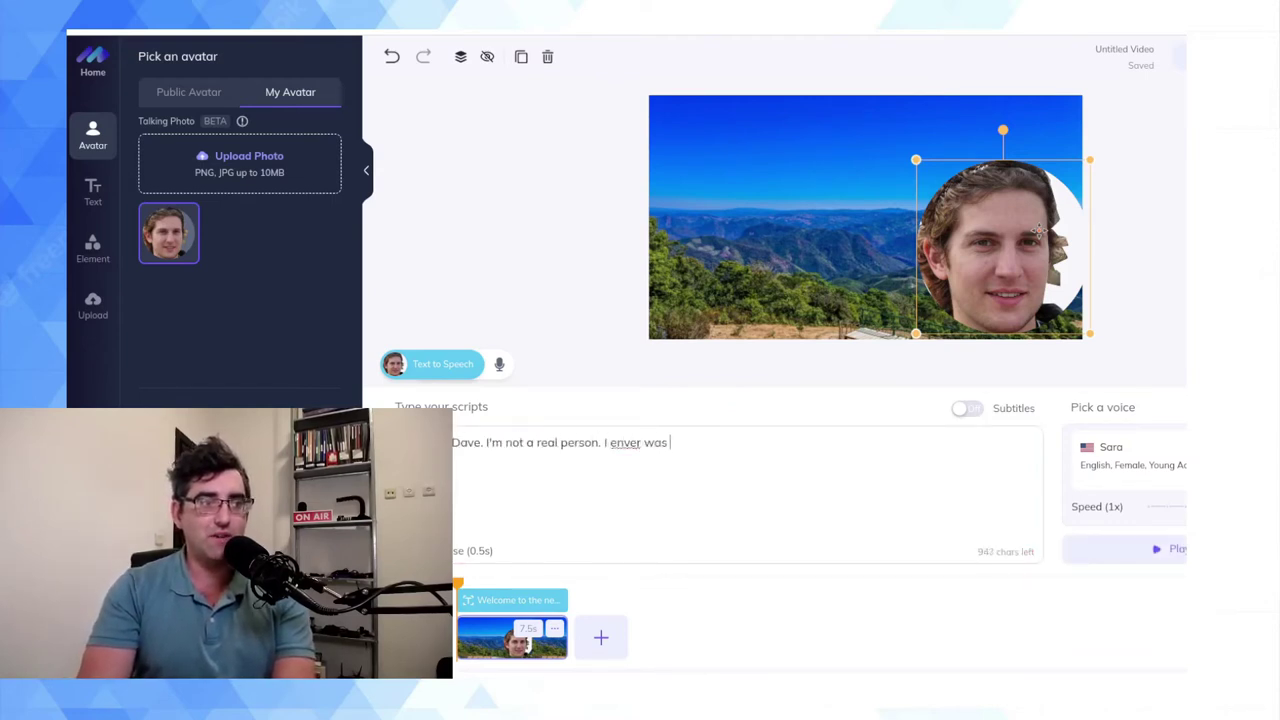
key("BackSpace")
type("never")
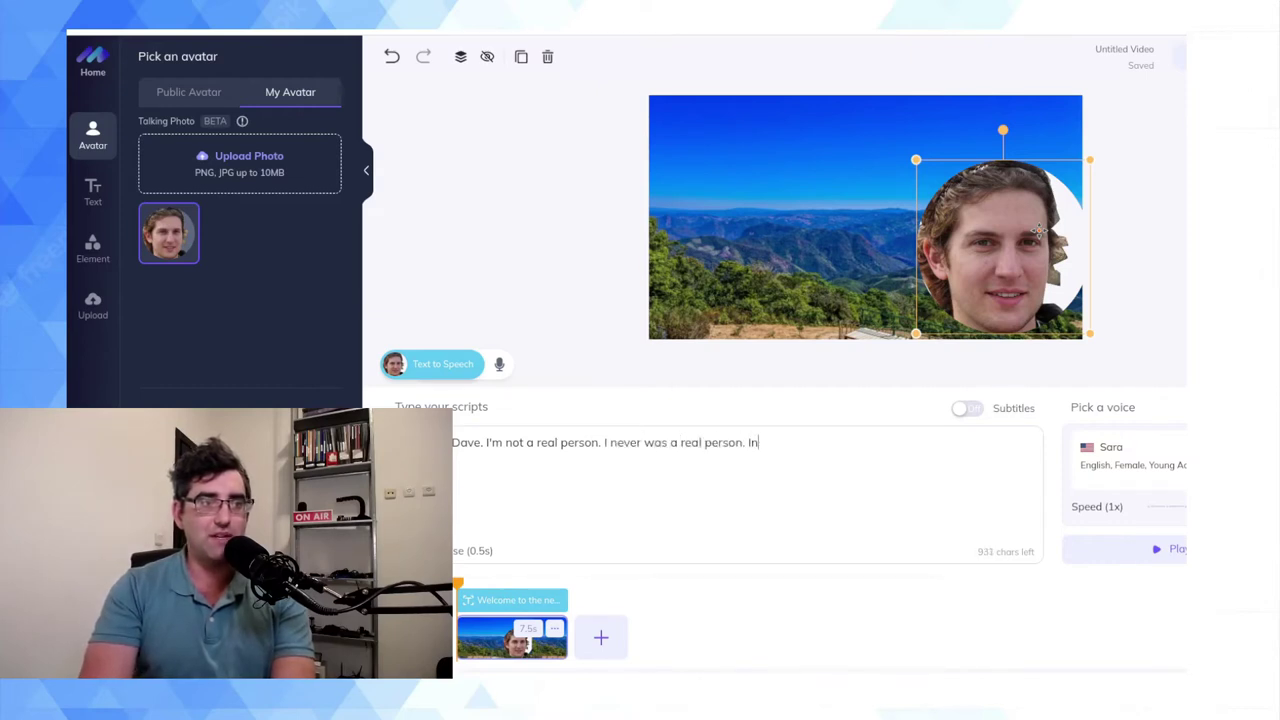
type("stead, I'm an ")
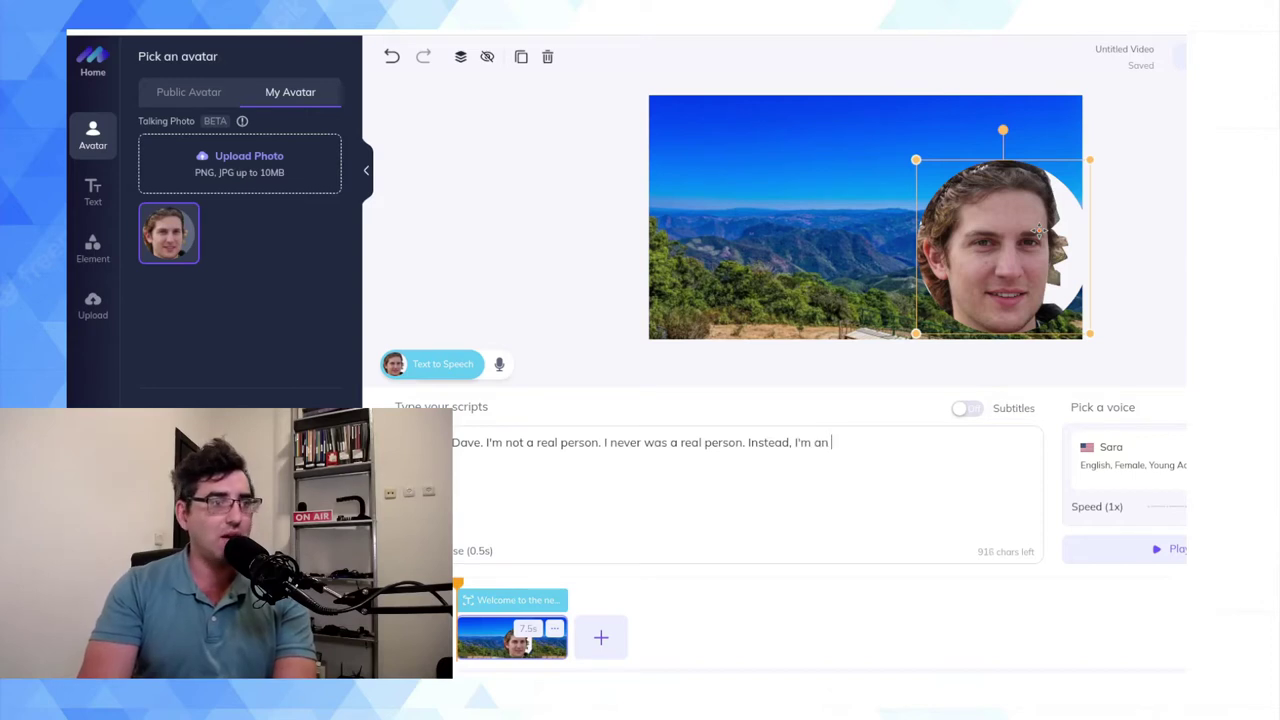
type("artificial intelligency")
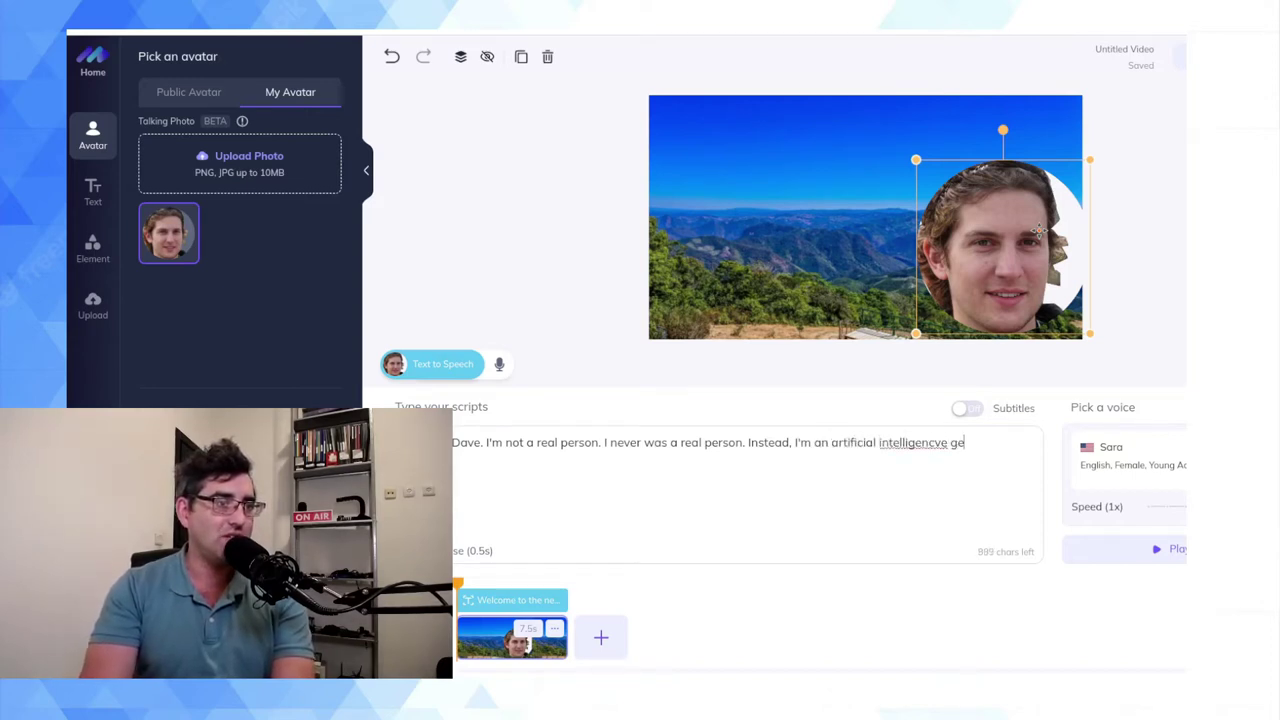
type("e ge")
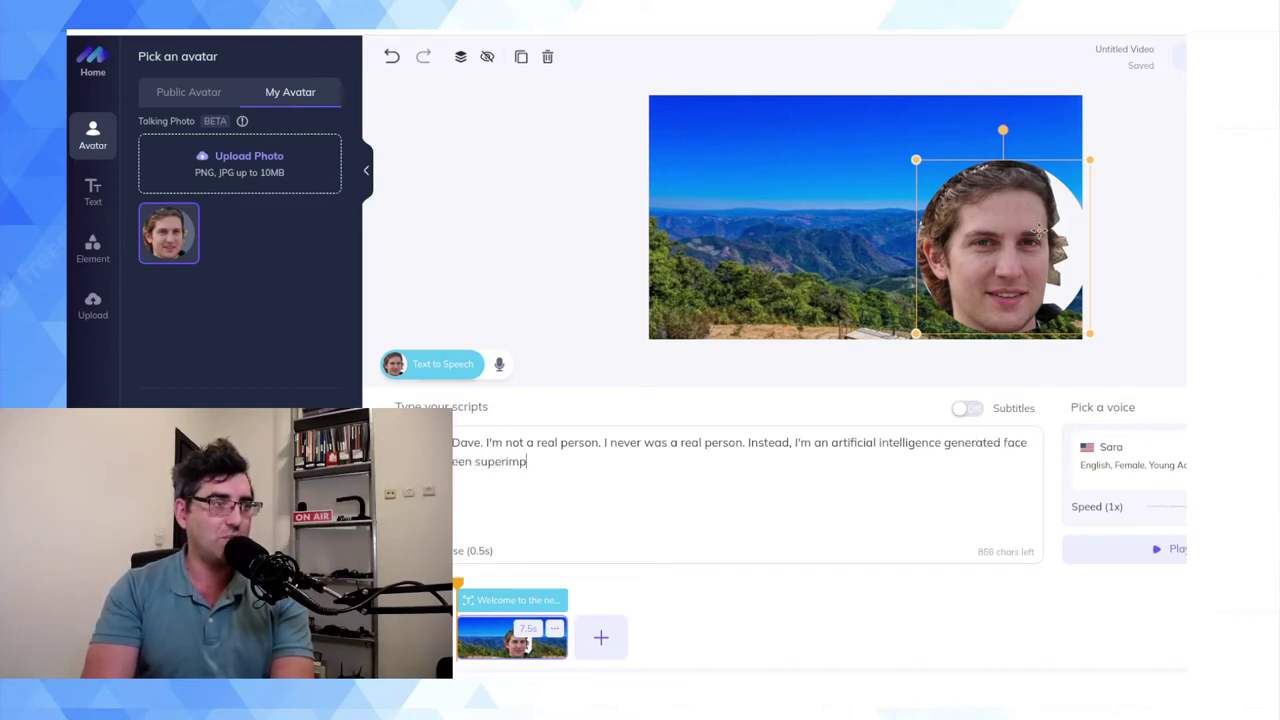
type("sed on a real background. The purpose of t")
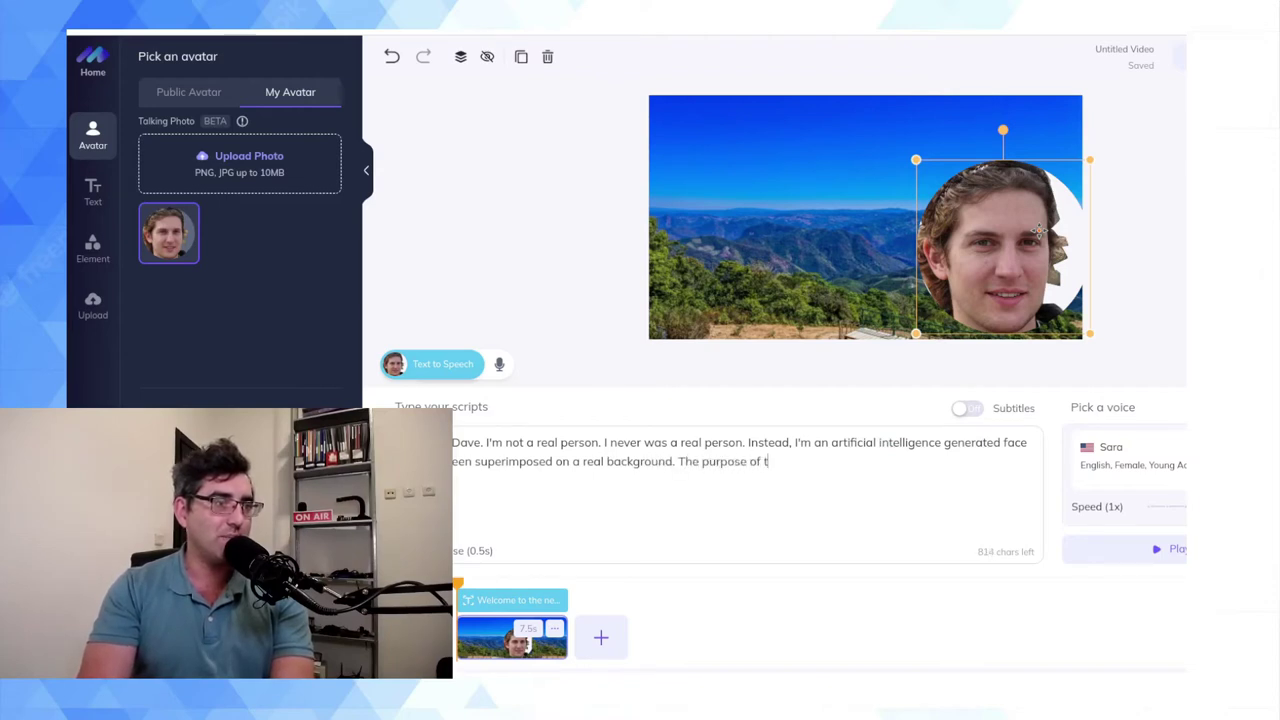
type("his video is to see whether my face a")
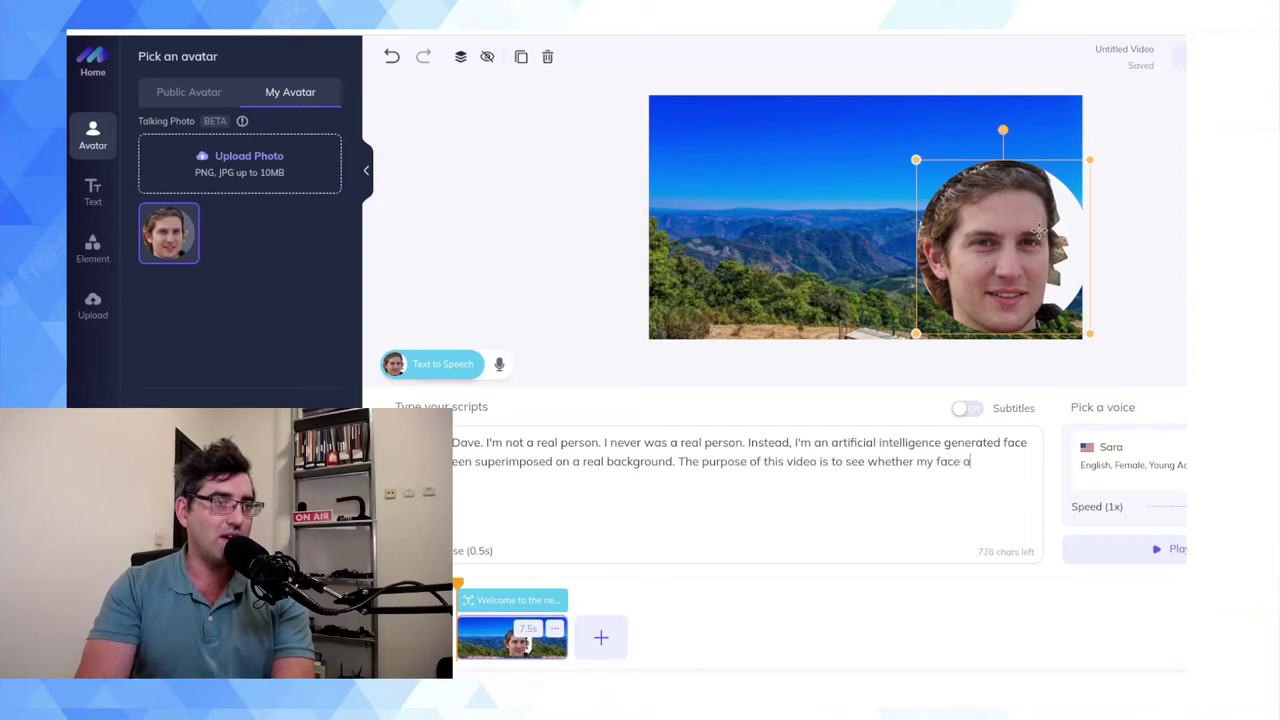
type("nd voice ar")
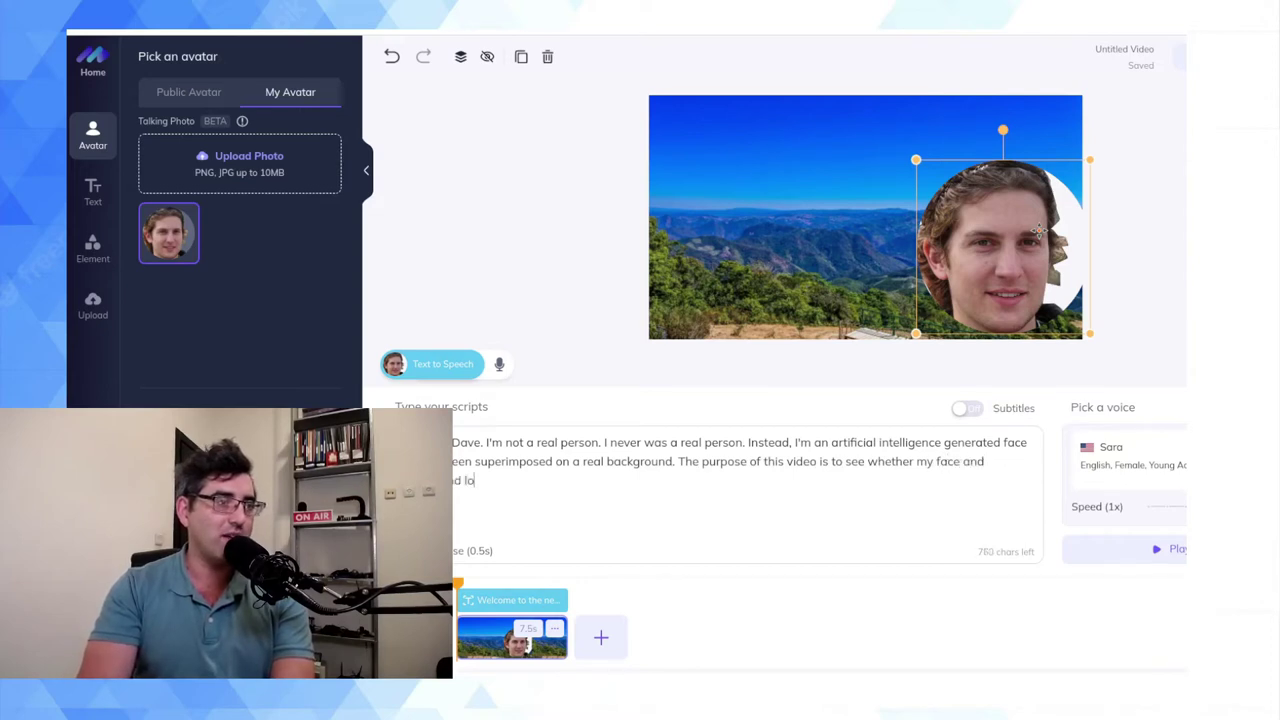
type("oks credible enough for your average viewer to")
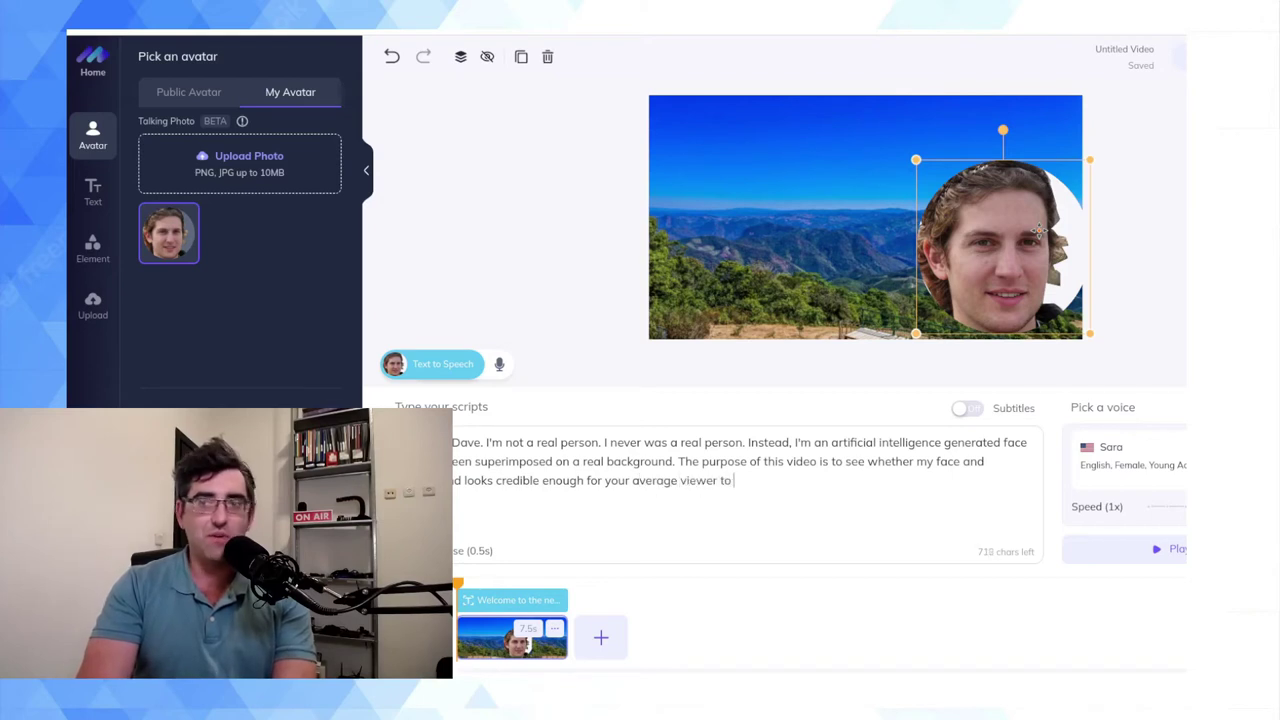
type(" believe that I am, in fact, real.")
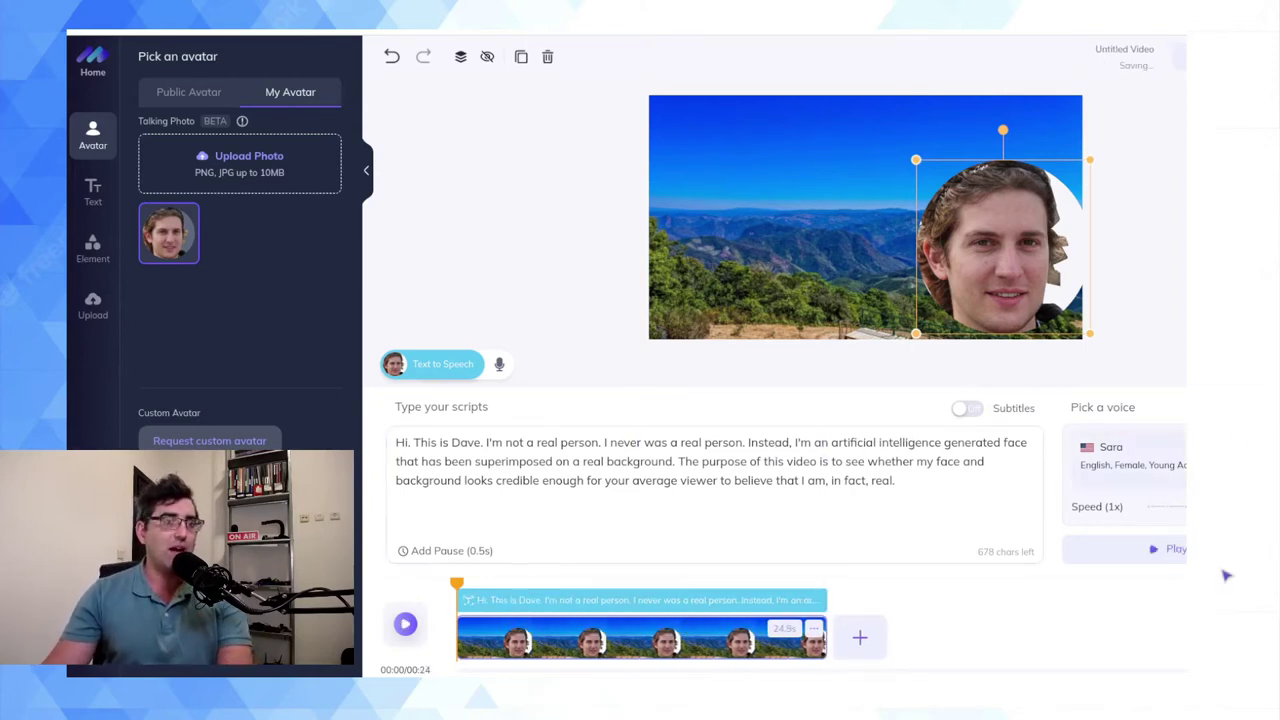
- Preview the Joey voice and select it as the narration voice instead of Sara
left_click(1168, 467)
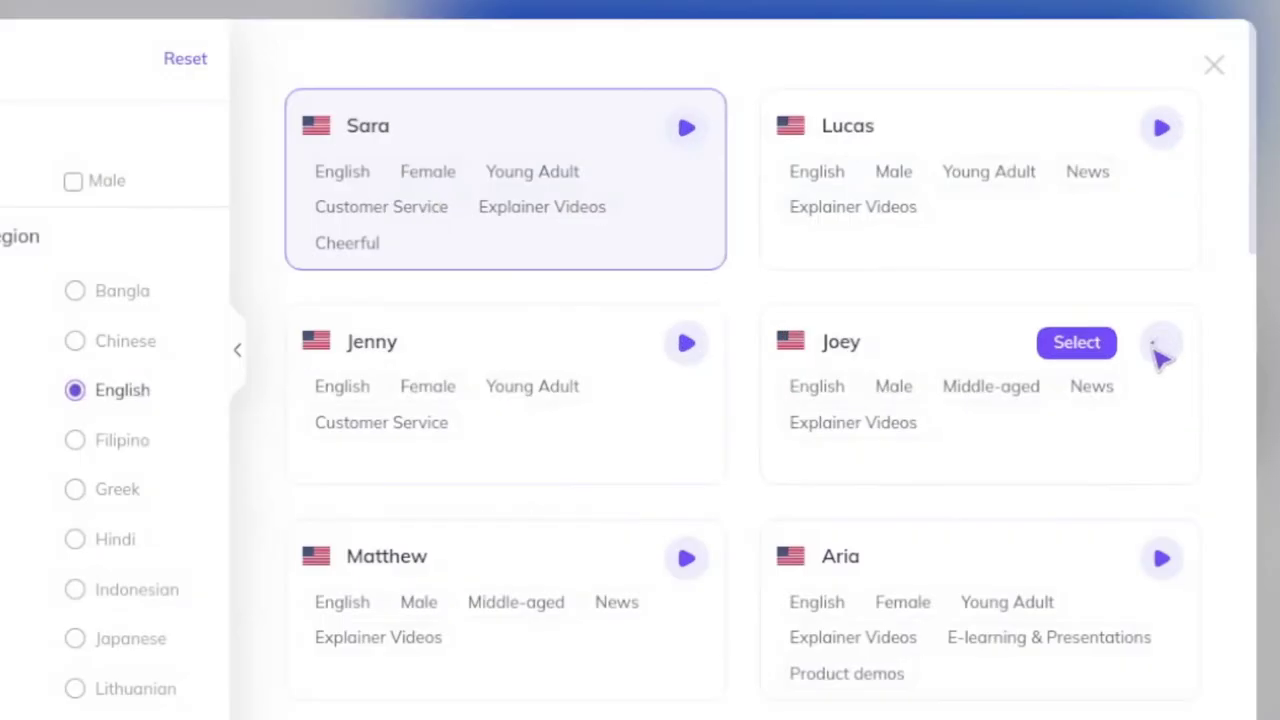
left_click(1048, 296)
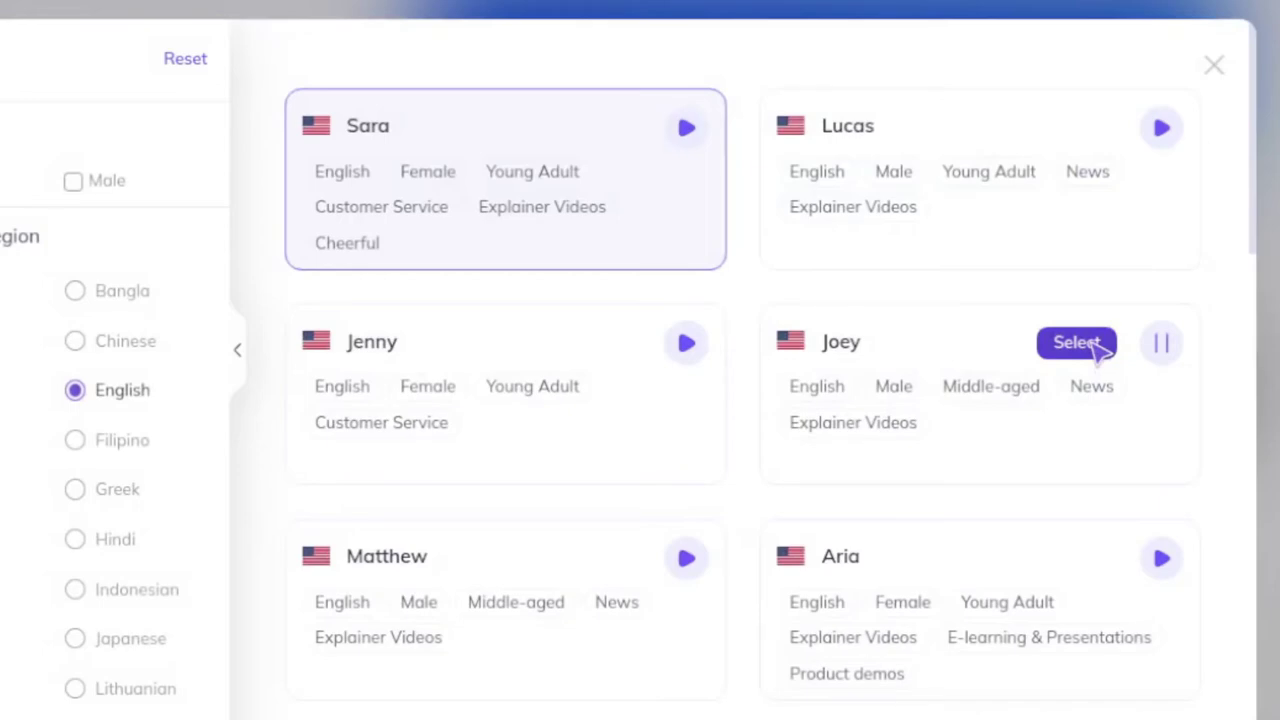
left_click(1095, 345)
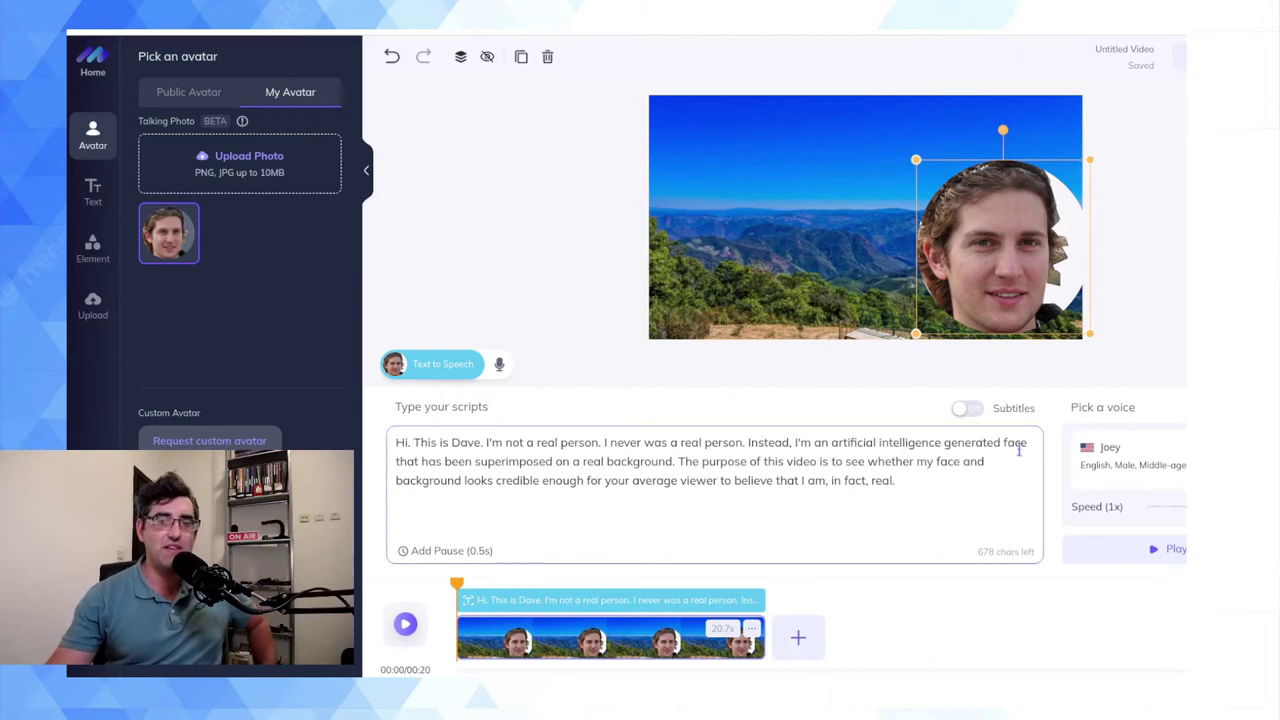
- Turn on subtitles, then nudge the face up and right and shrink it slightly
left_click(969, 412)
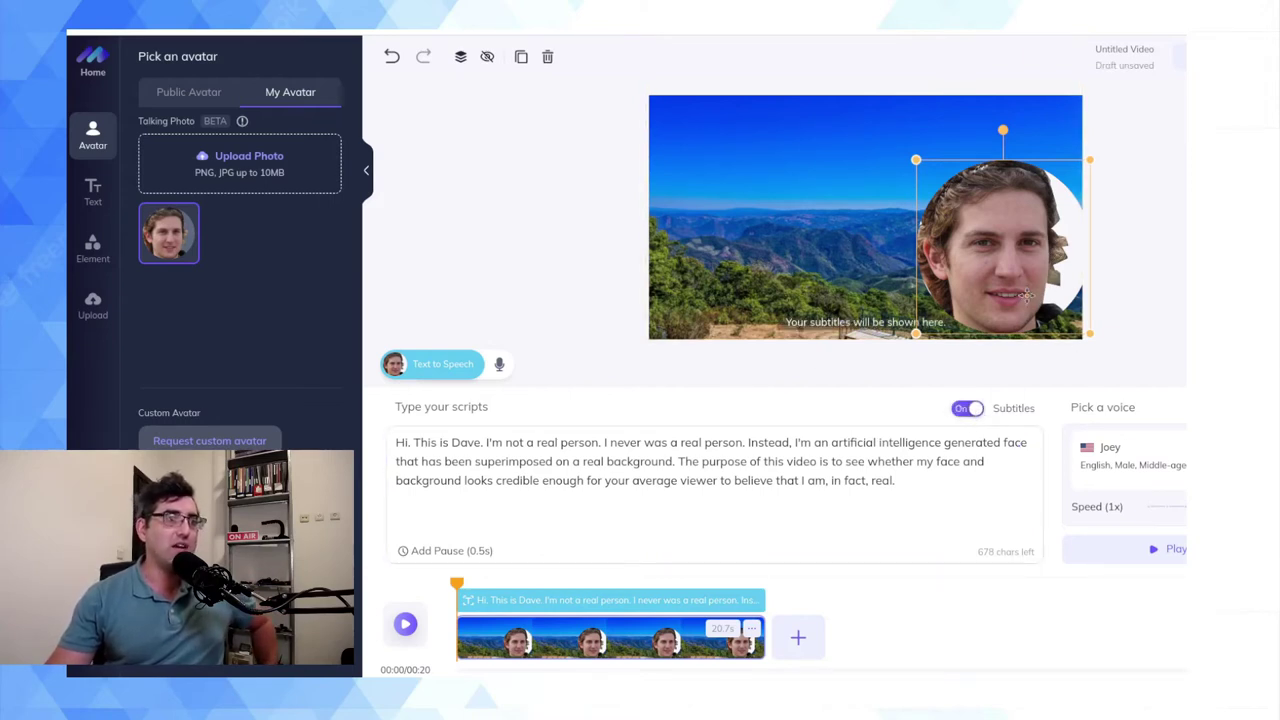
mouse_move(1026, 295)
left_mouse_down()
mouse_move(1037, 273)
mouse_move(1040, 285)
left_mouse_up()
left_click_drag(929, 150, 953, 178)
left_click(1262, 241)
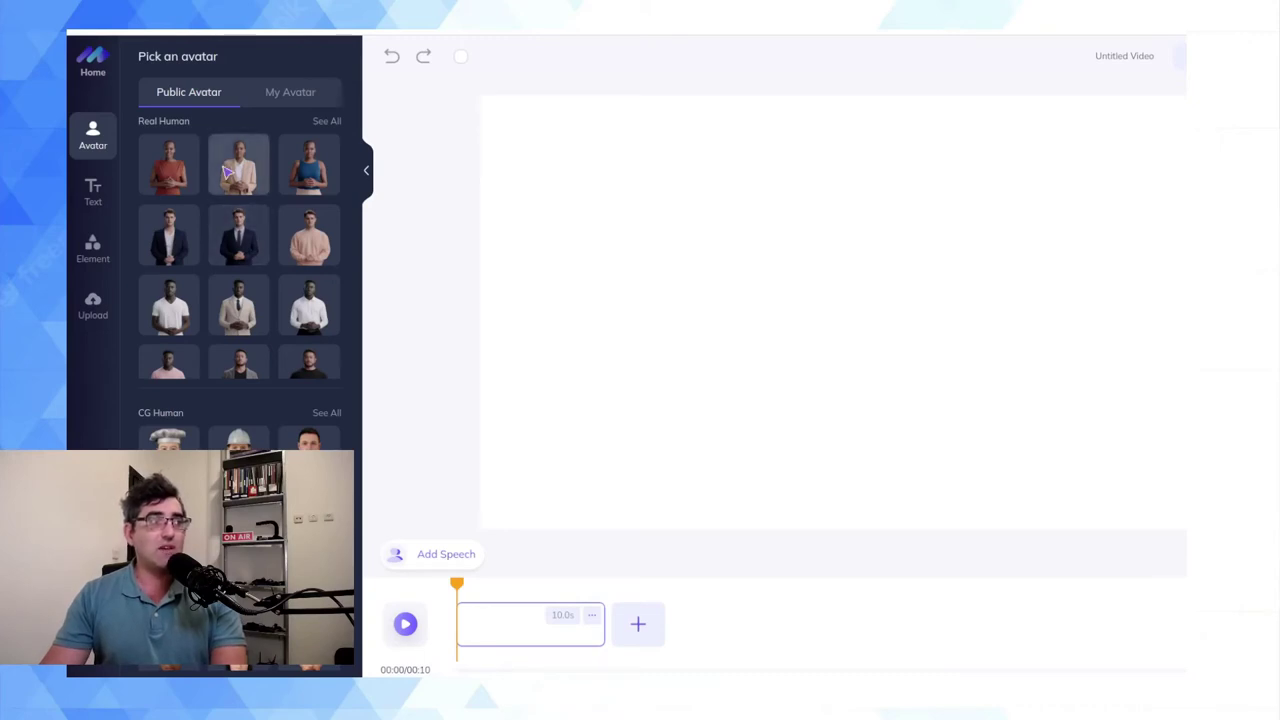
- Add the suited male presenter from Public Avatar to the new video
left_click(238, 232)
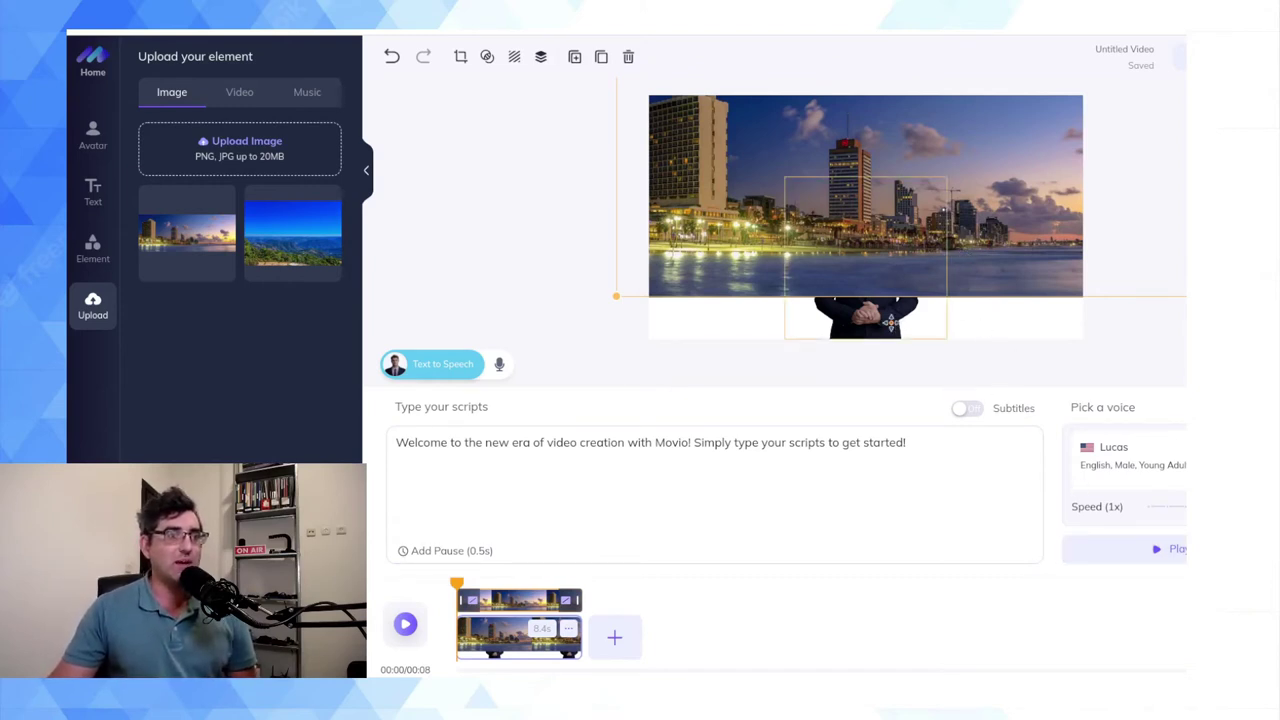
- Bring the suited avatar in front of the city photo and shift the photo down to fill the frame
right_click(890, 322)
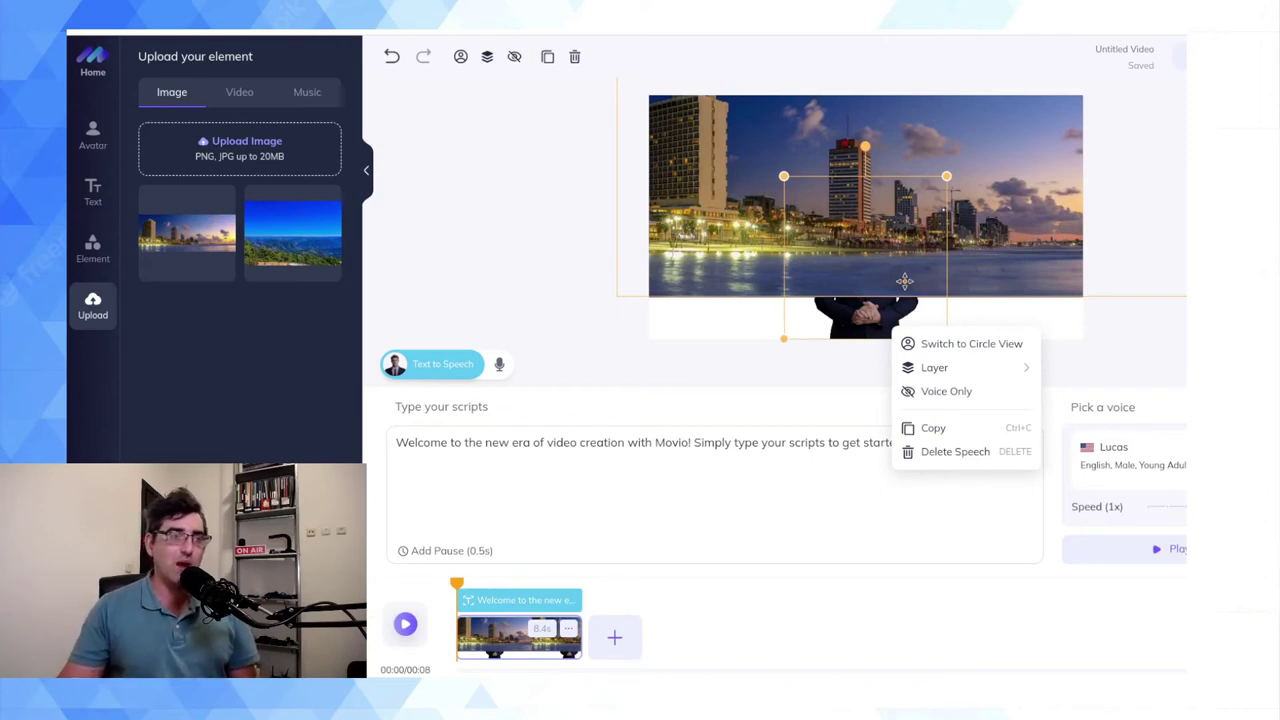
mouse_move(958, 372)
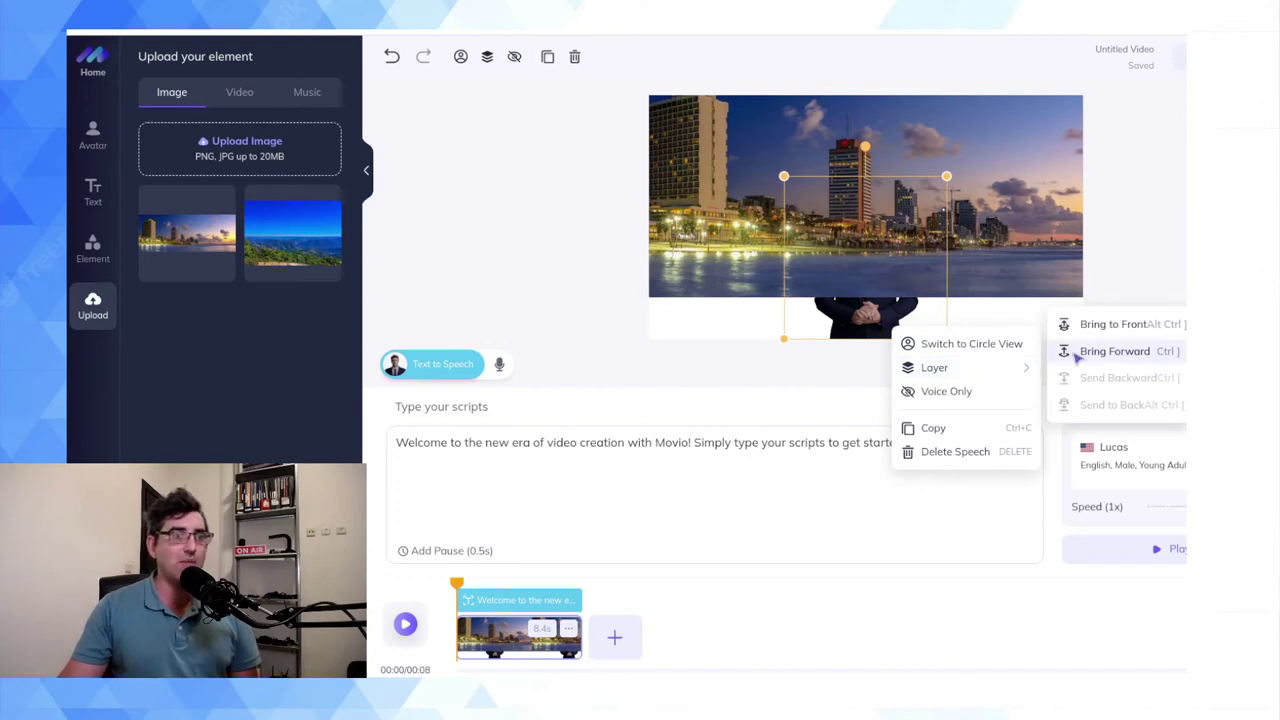
left_click(1118, 326)
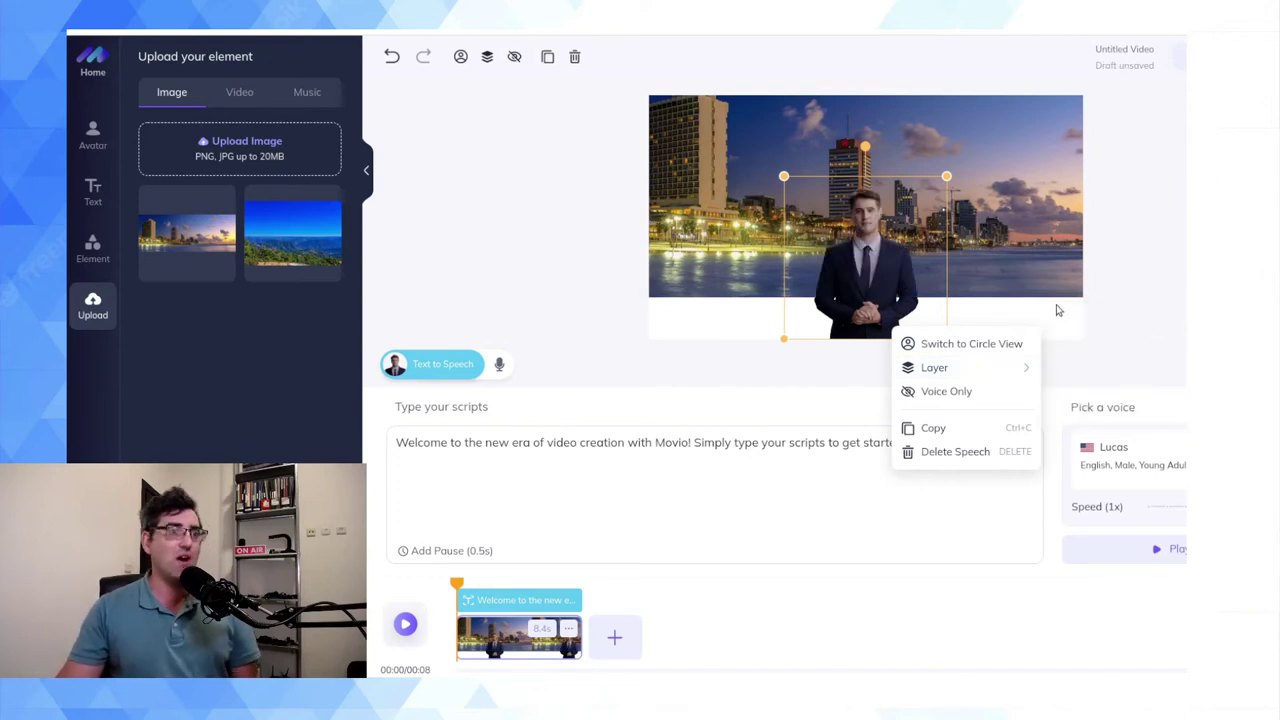
left_click_drag(1055, 284, 1038, 328)
- Drag the suited avatar to the right side of the Tel Aviv skyline and deselect it
left_click(893, 315)
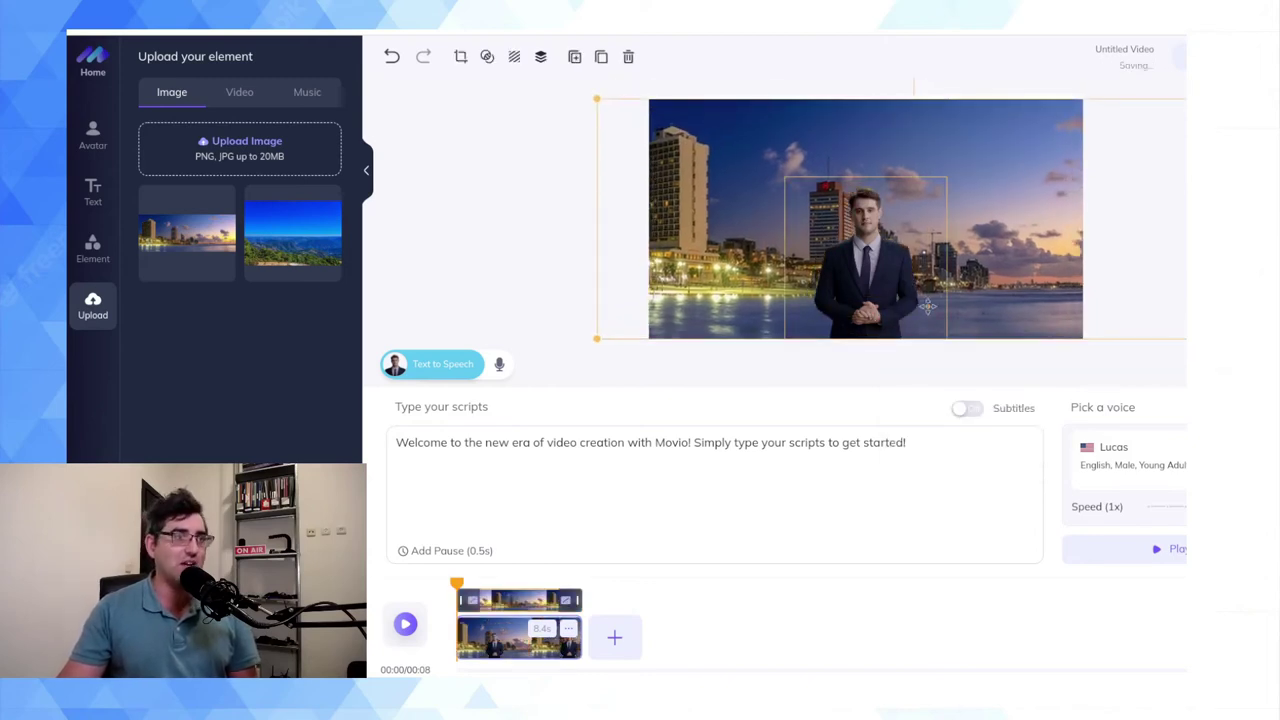
left_click_drag(872, 313, 1007, 316)
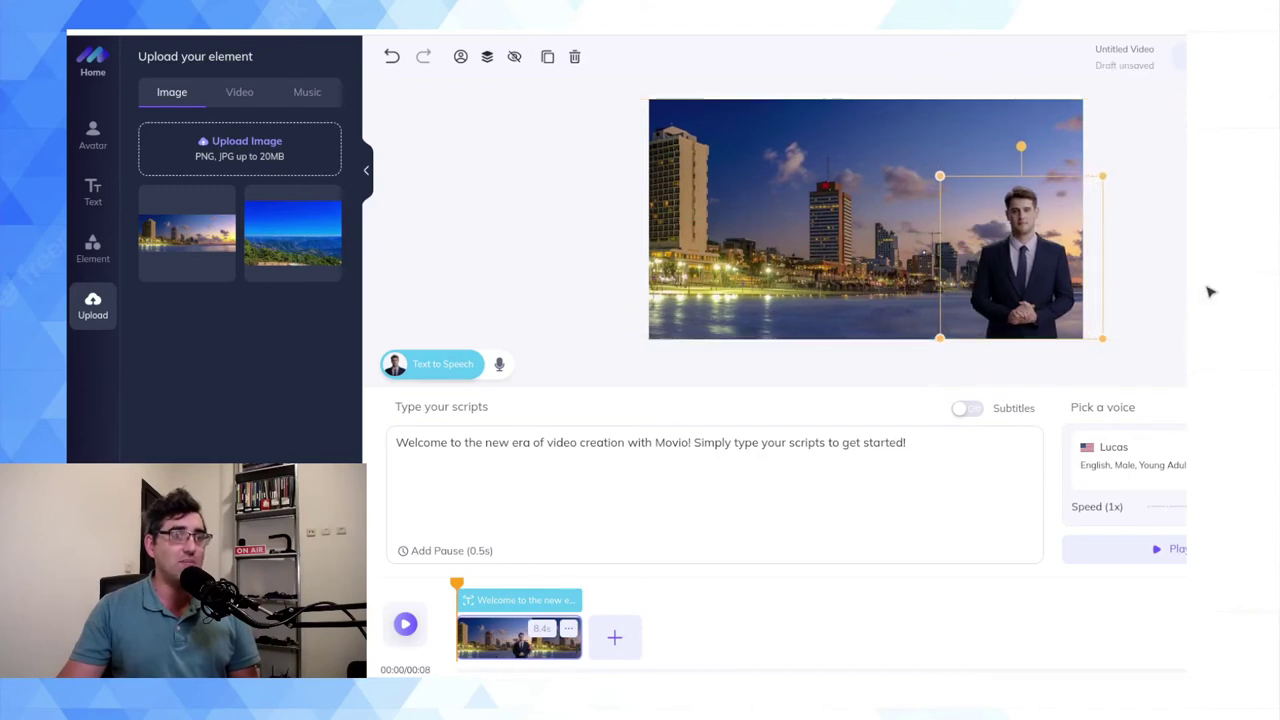
left_click(1249, 276)
left_click(879, 466)
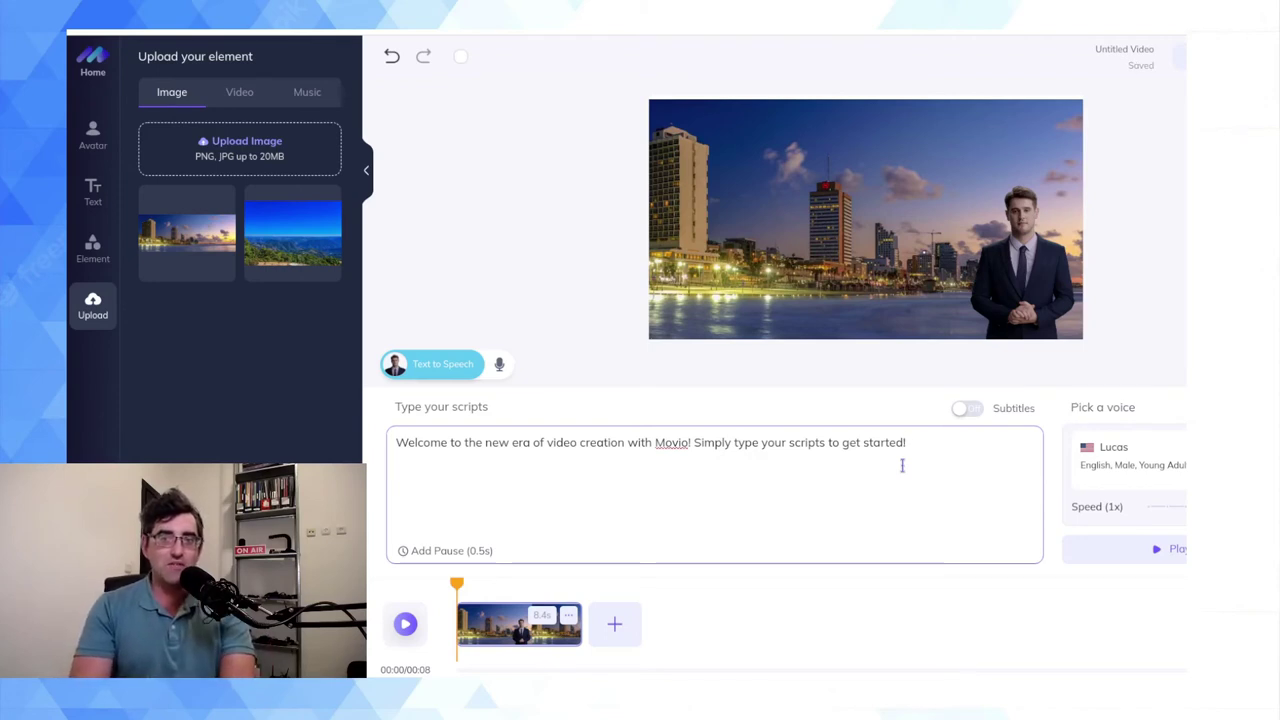
- Replace the default script with a narration introducing a second deepfake proof of concept filmed in Tel Aviv
key("ctrl+a")
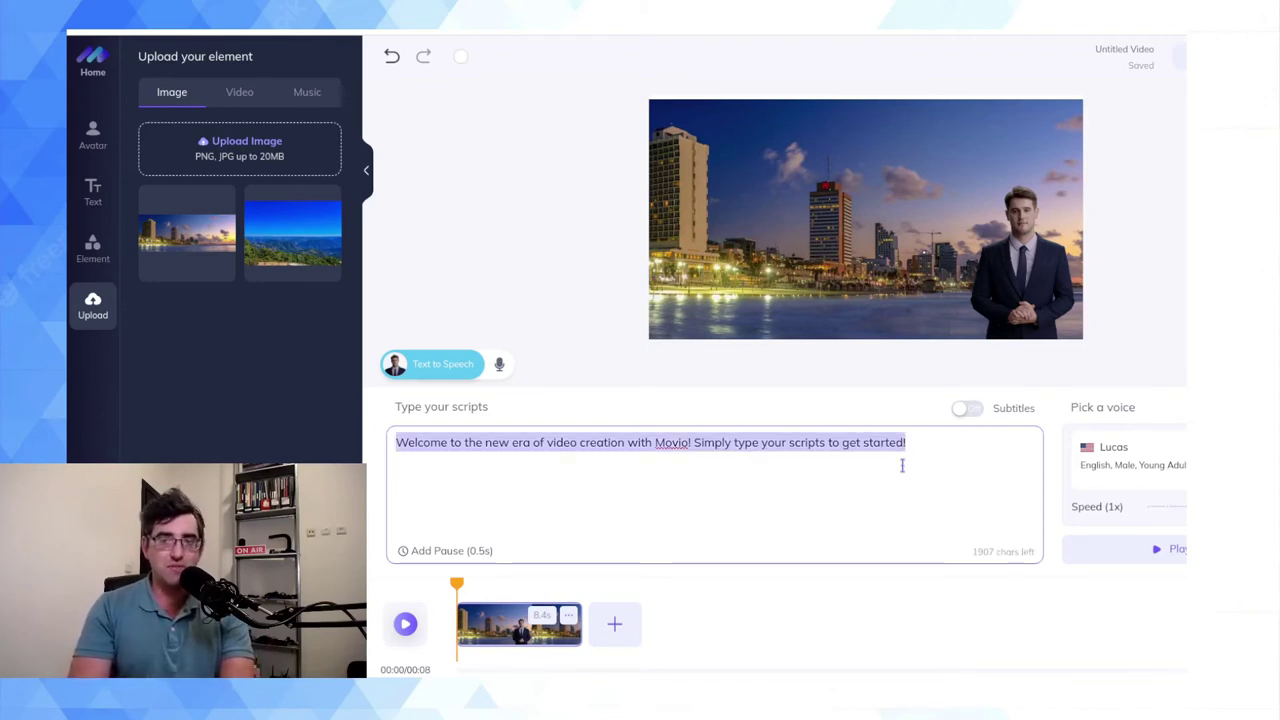
type("Hi. This is D")
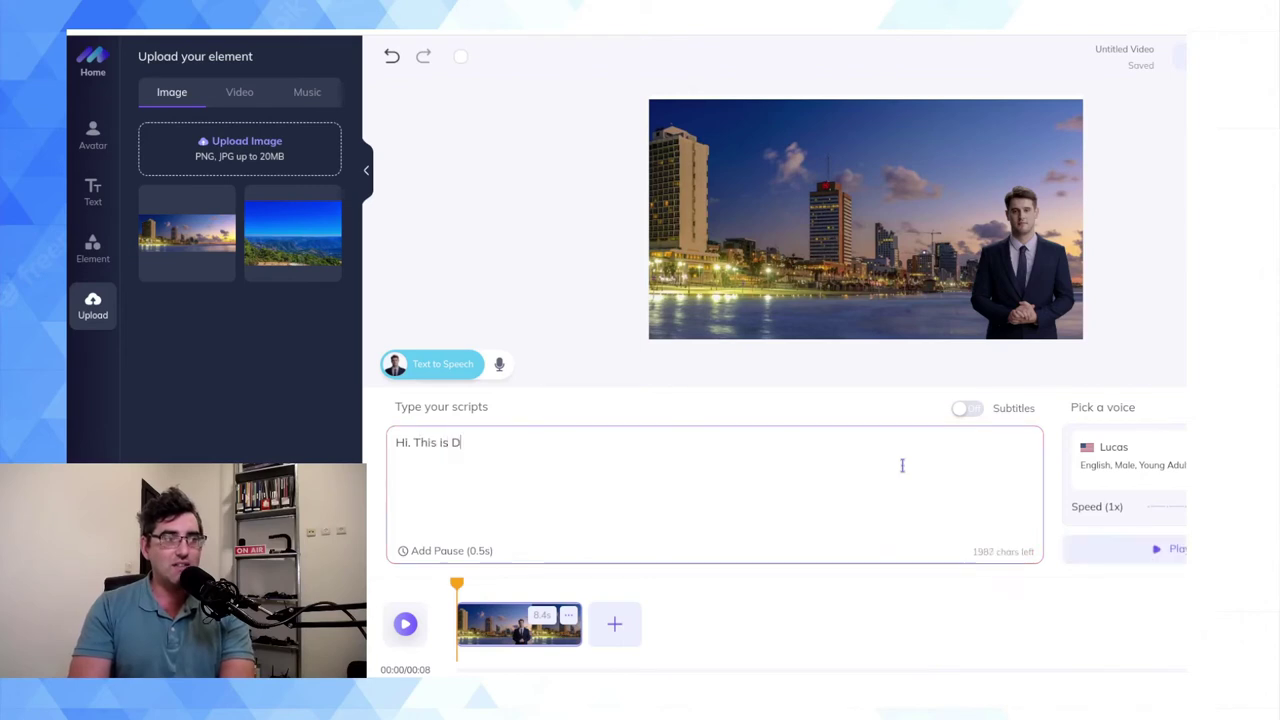
type("ave 2. And this is the se")
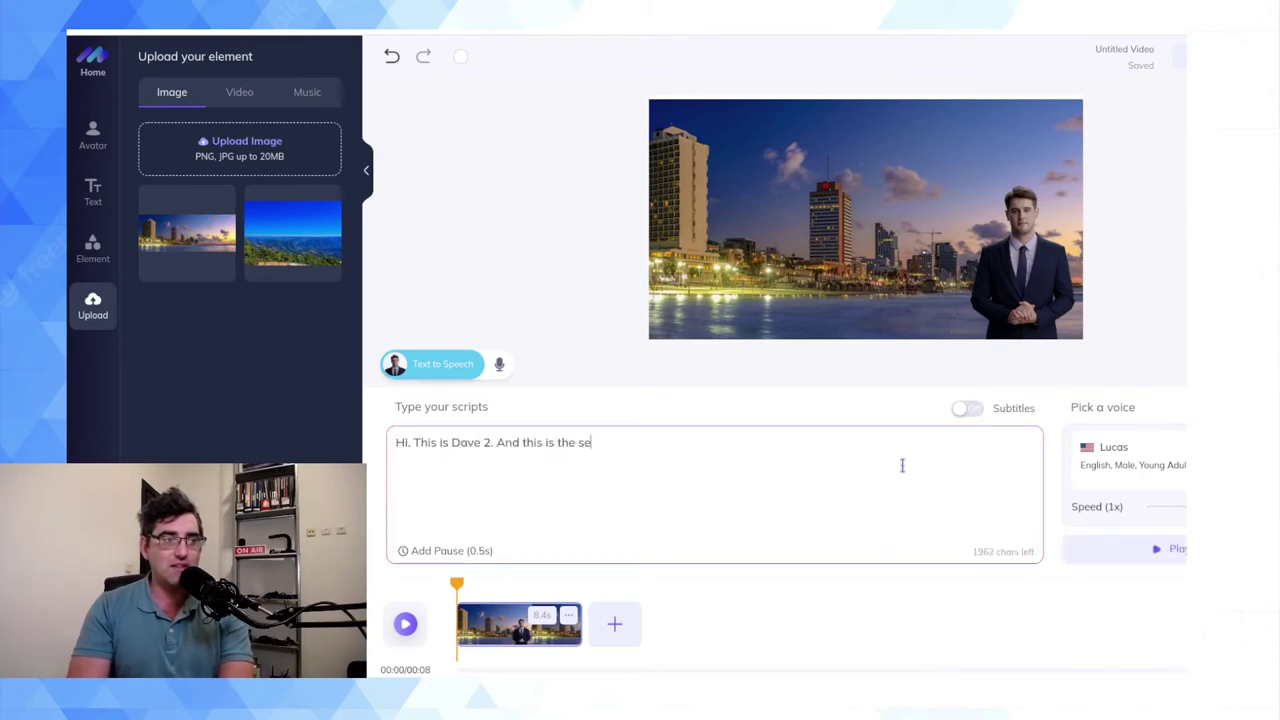
type("cond proof of concept for what are known as deep fake videos that Daniel has created for his YOuouTube channel.")
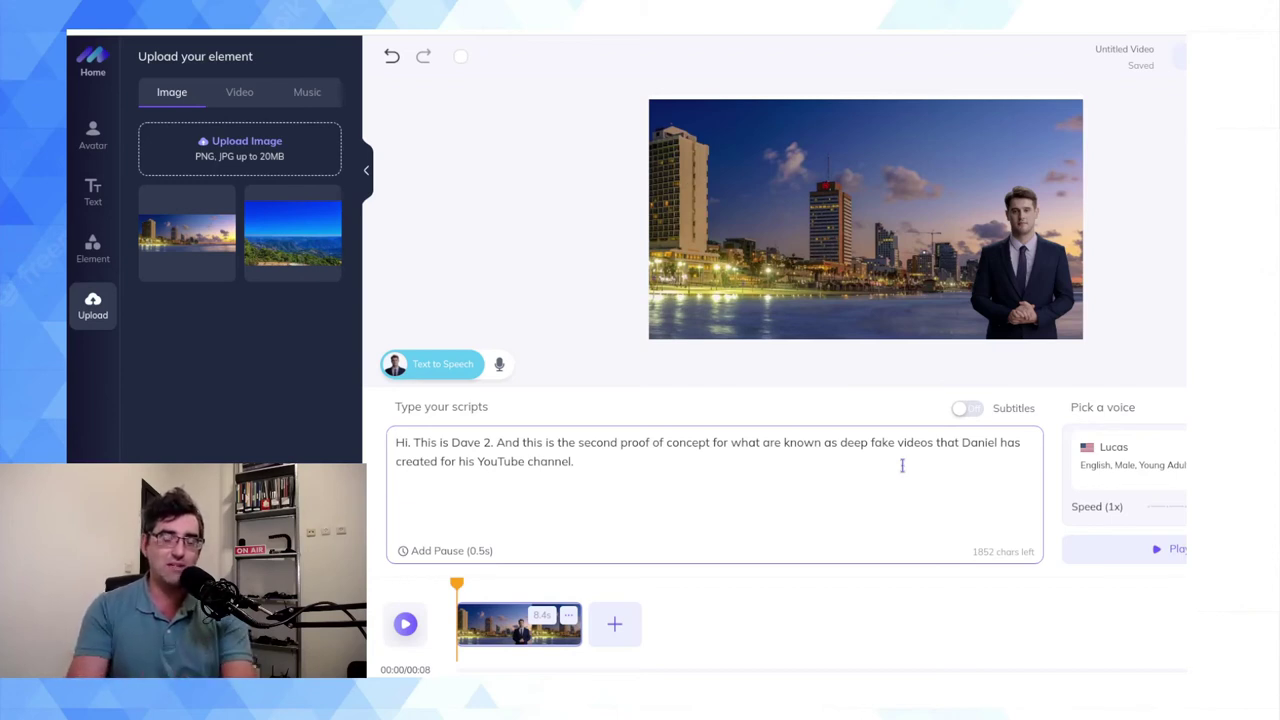
type("I'm here today in ")
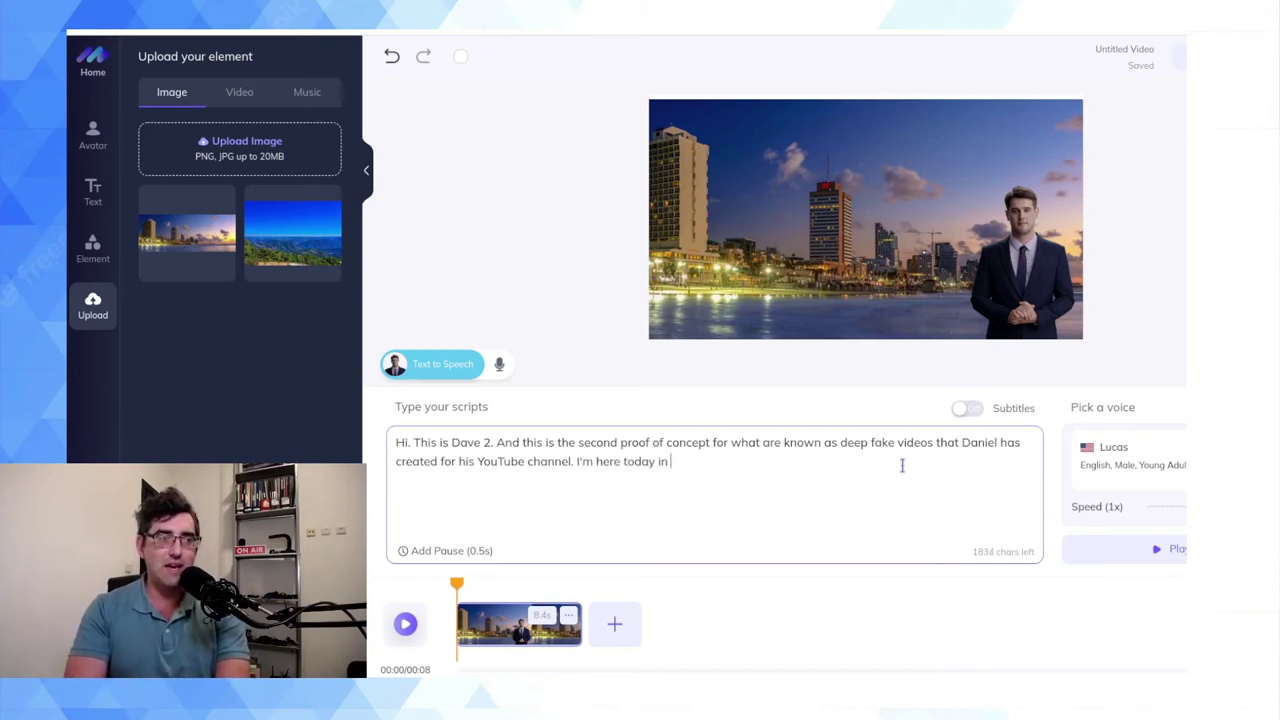
type("Tel Aviv and ")
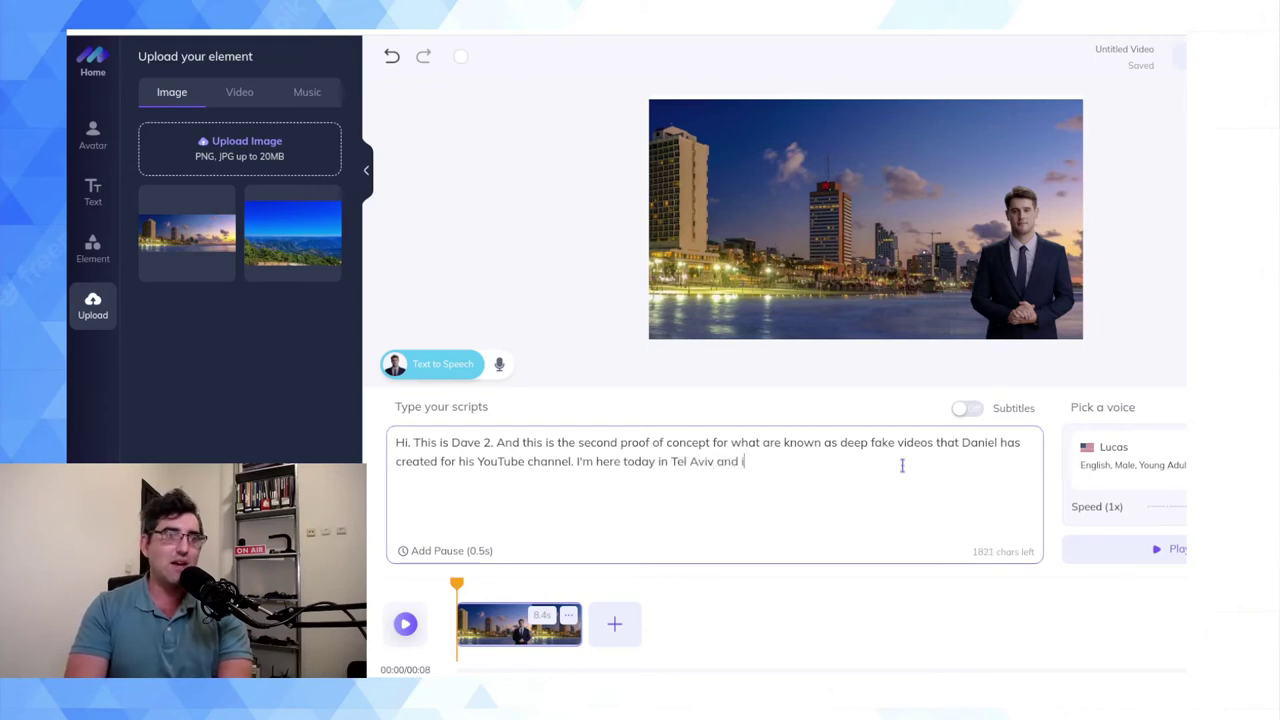
type("it's not as hot as it w")
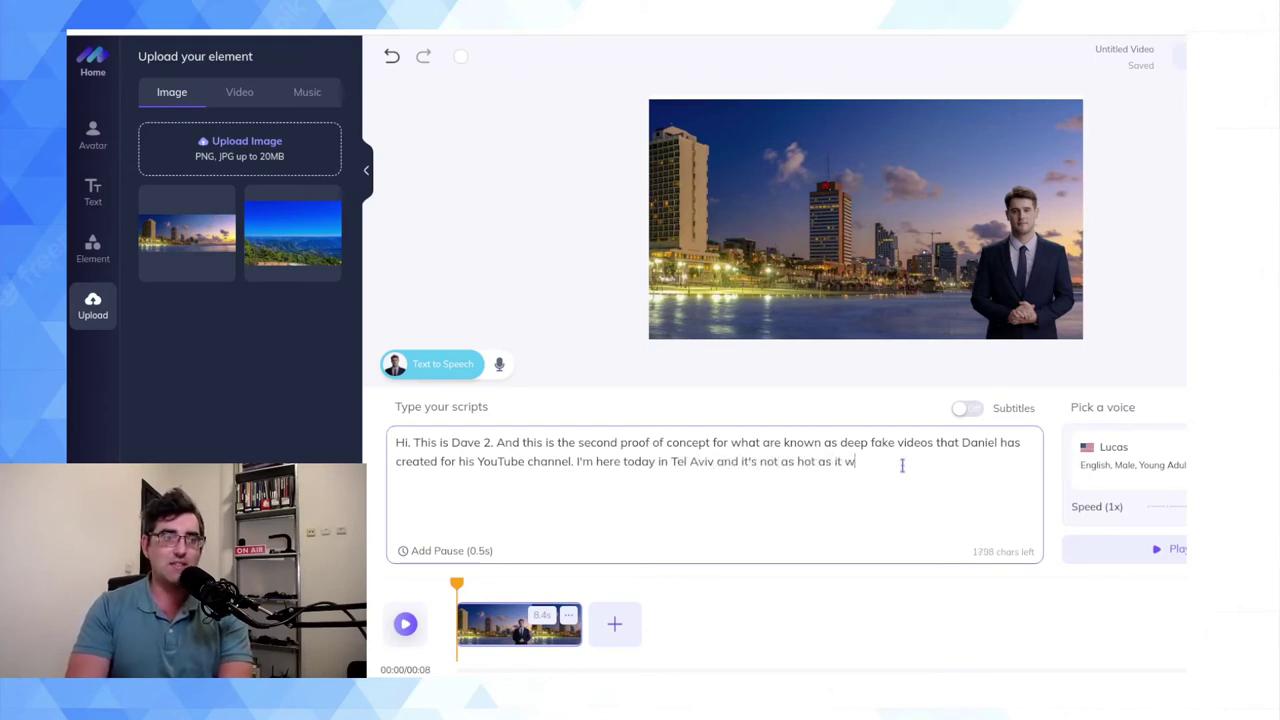
type("as during the day (thankf")
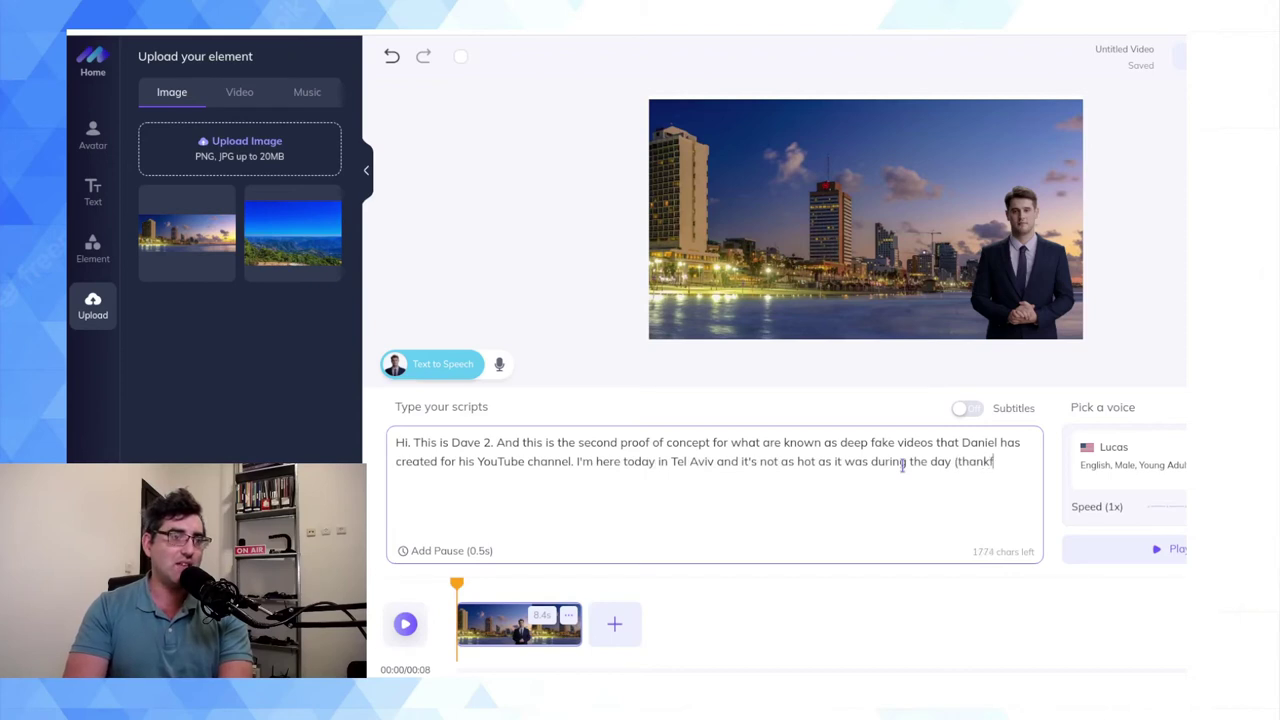
type("ully). You shoul")
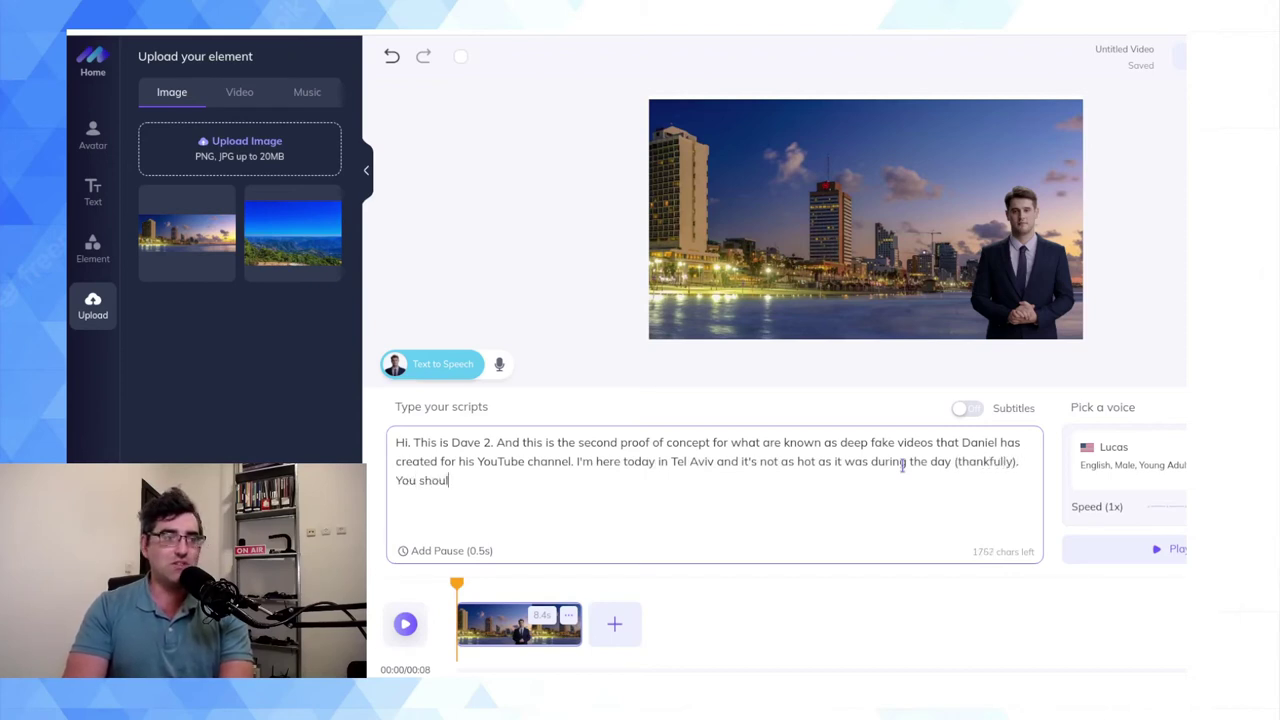
type("d totally subscribe to Daniel's YouTube channel wh")
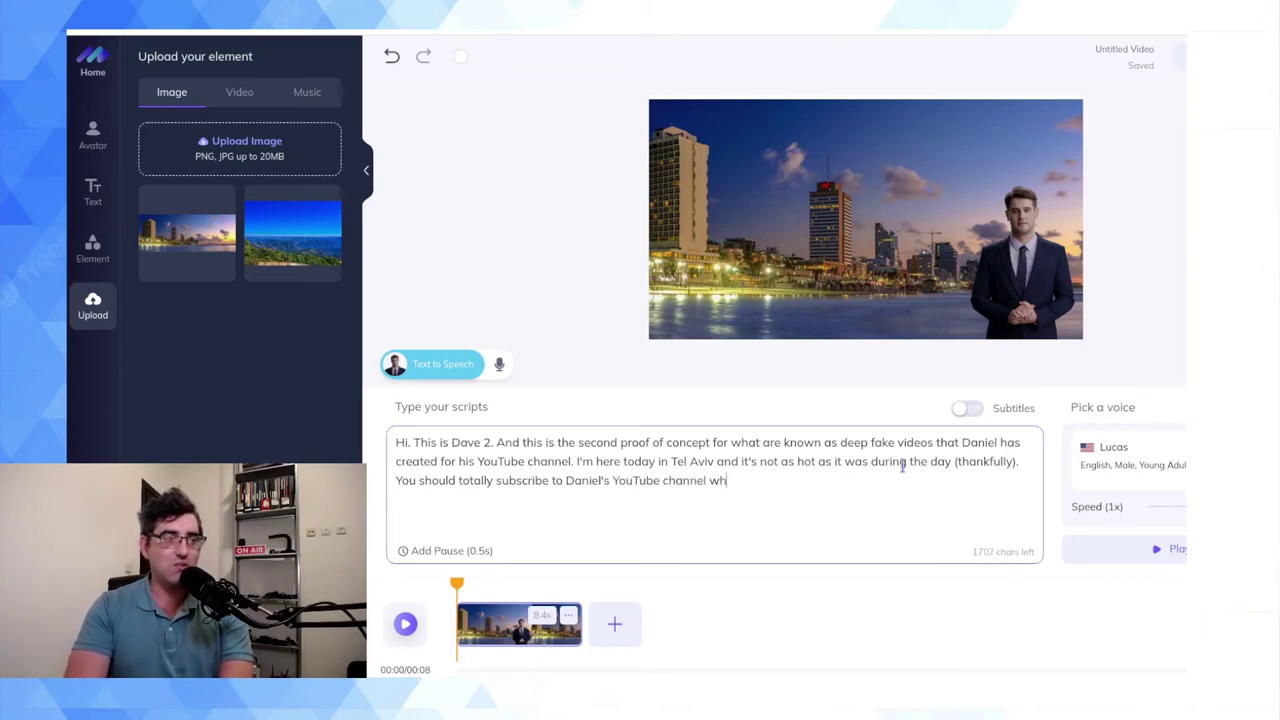
type("ich has just passed 800 subn")
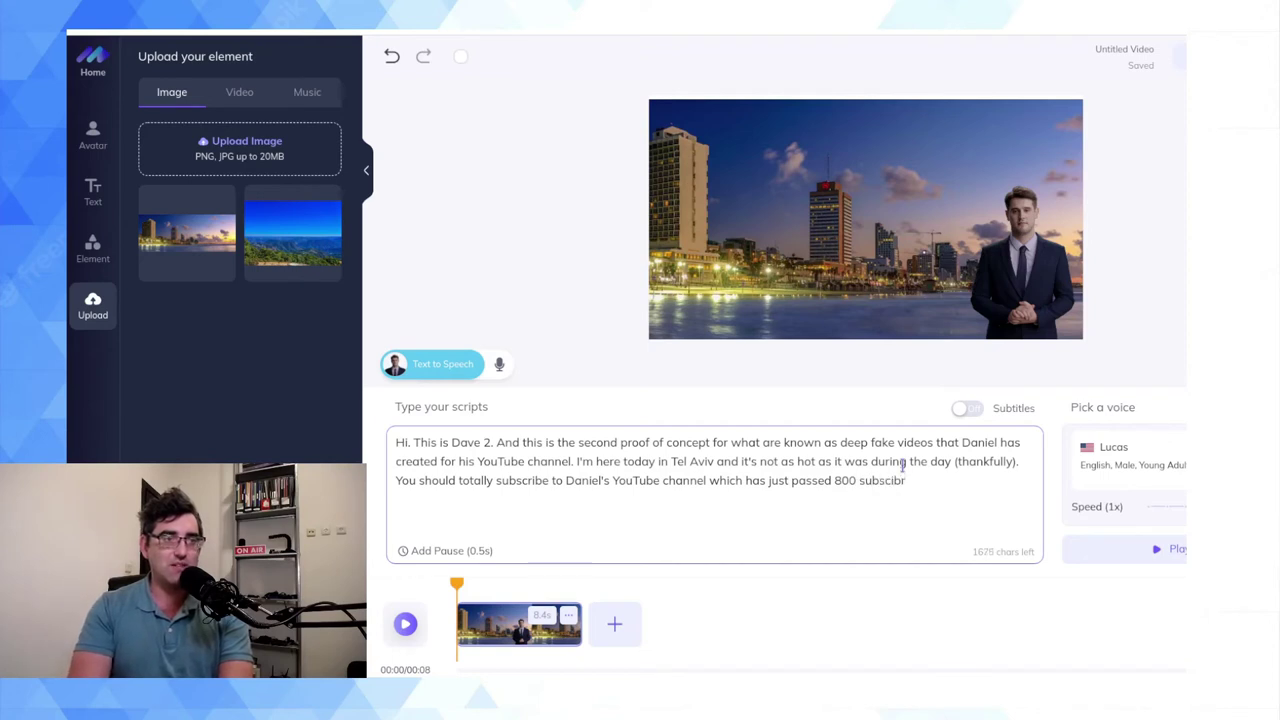
type("cribers. He loves")
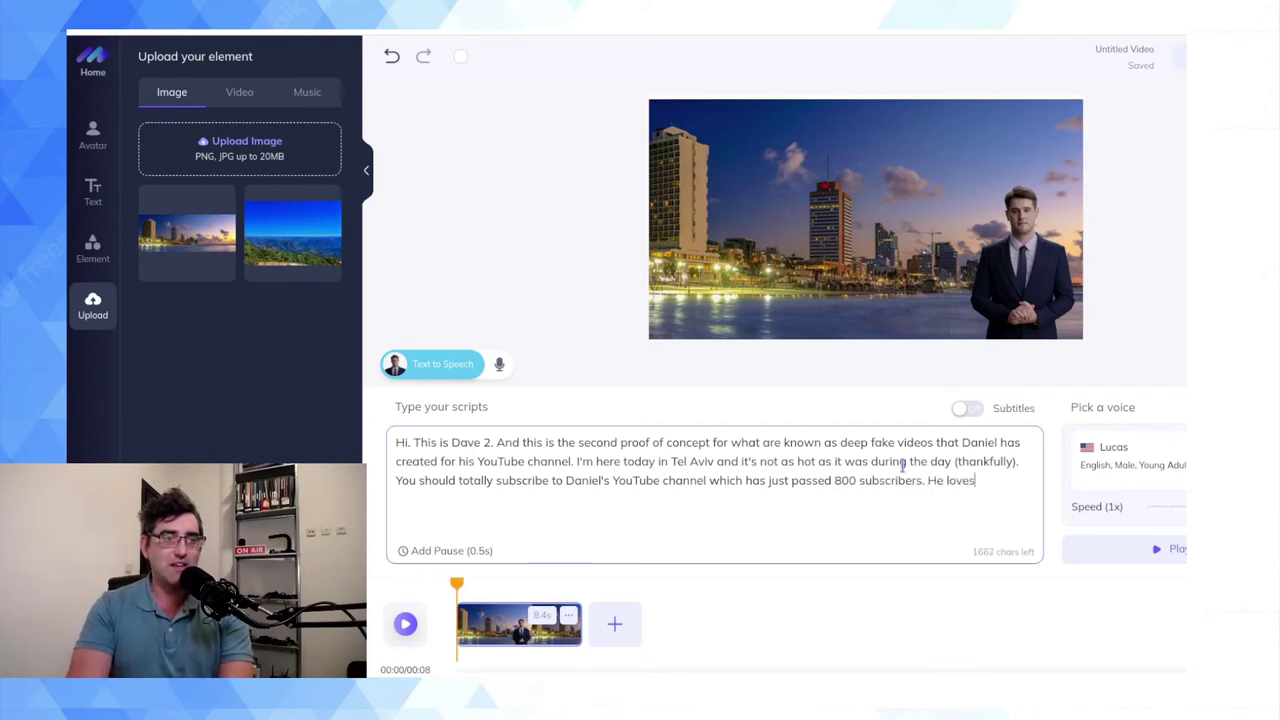
type(" sharing cool new tec")
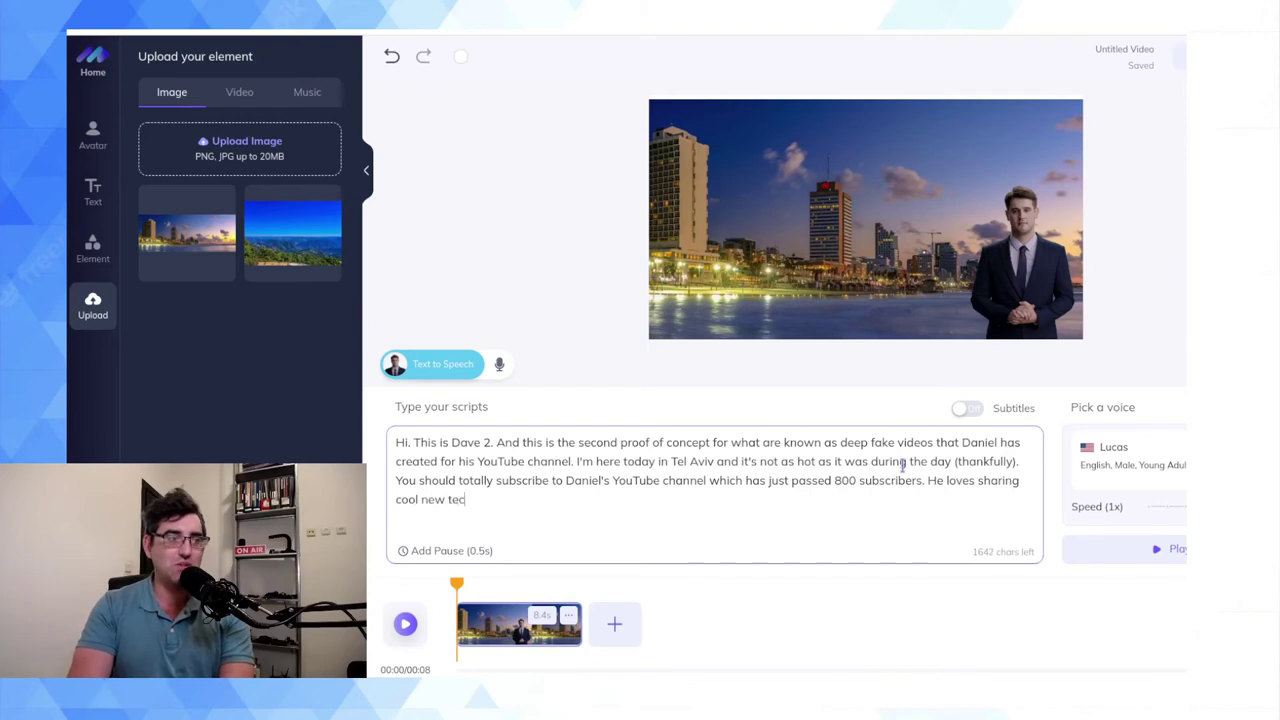
type("hnology with his friends and those interested.")
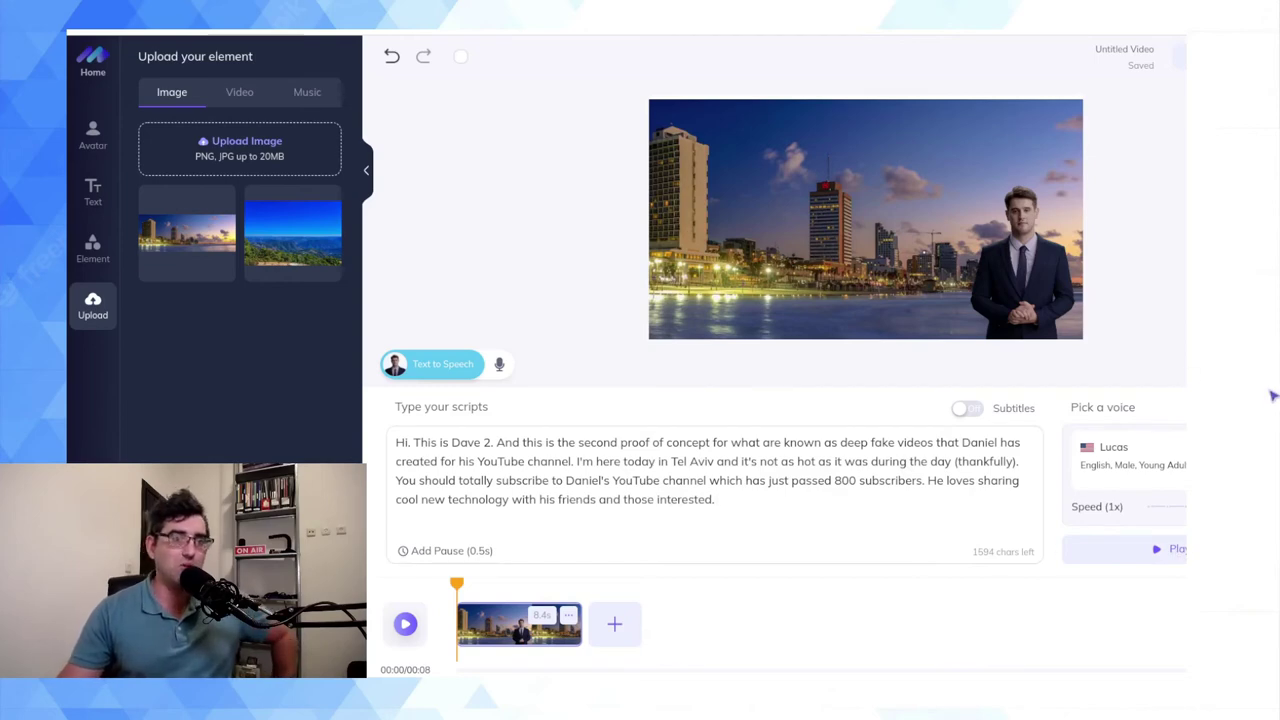
- Preview the Hebrew voice Avril, then select the English voice Matthew for the narration
left_click(1159, 455)
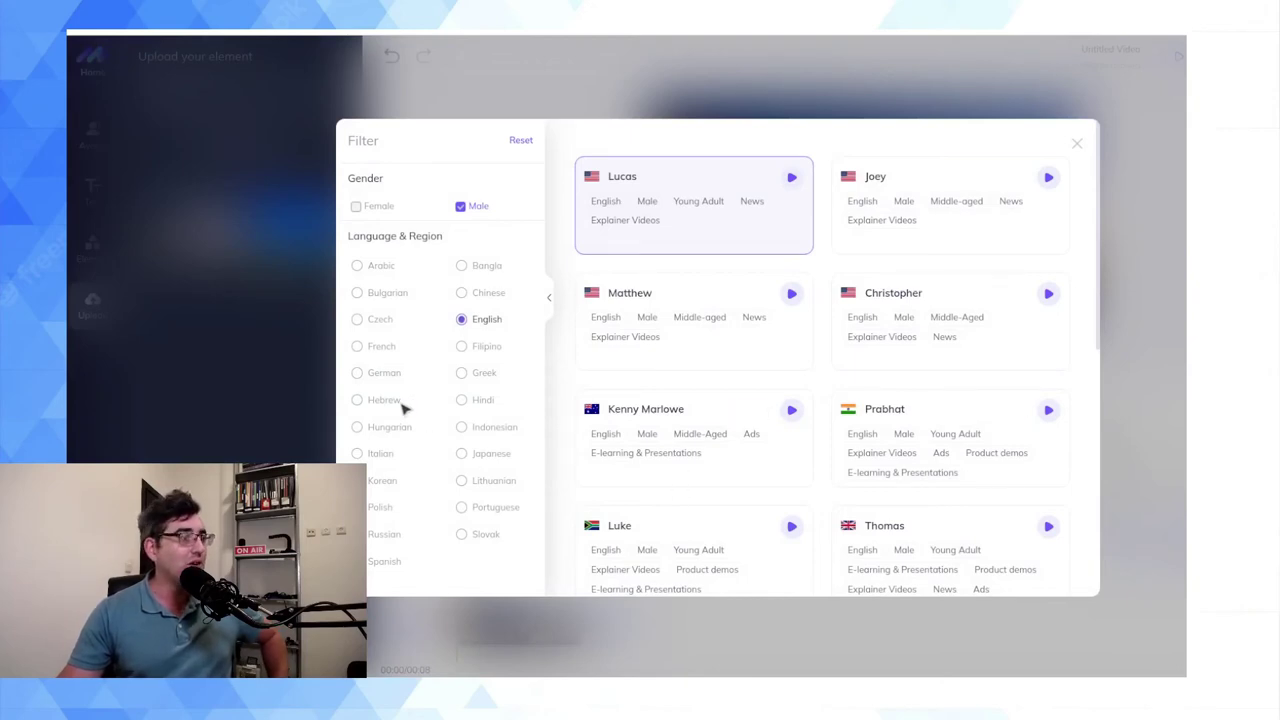
left_click(403, 405)
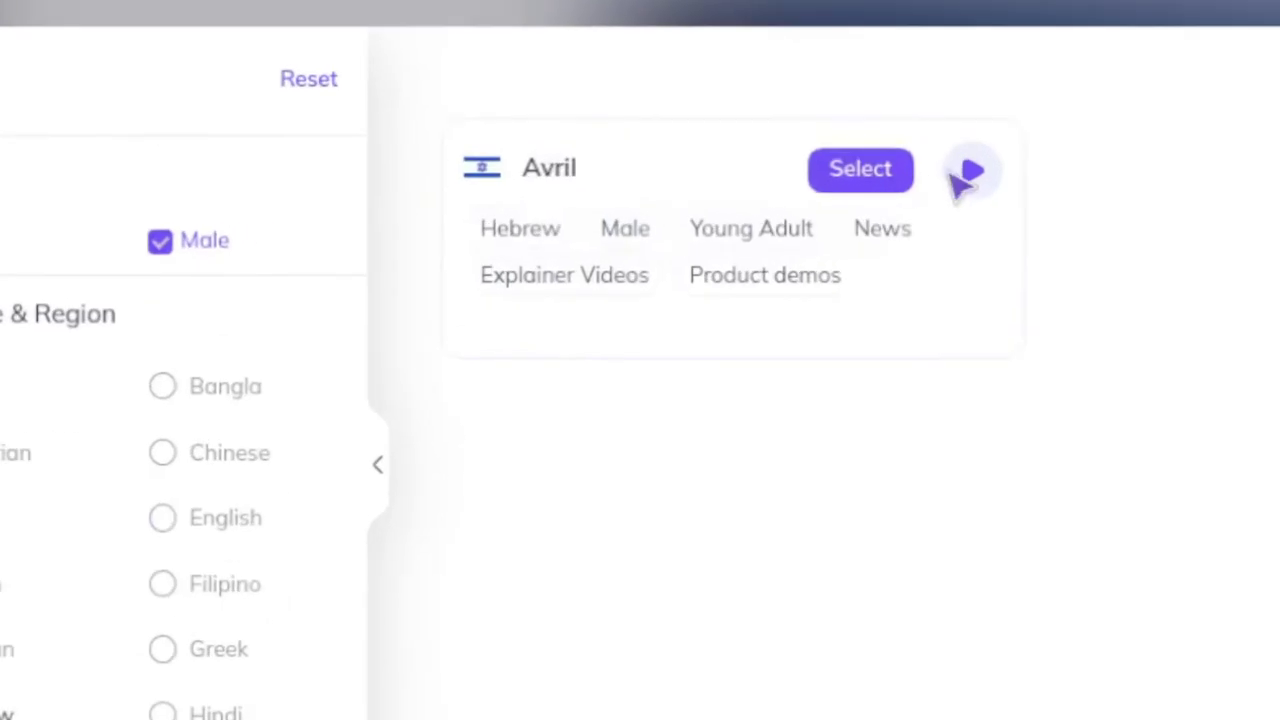
left_click(970, 176)
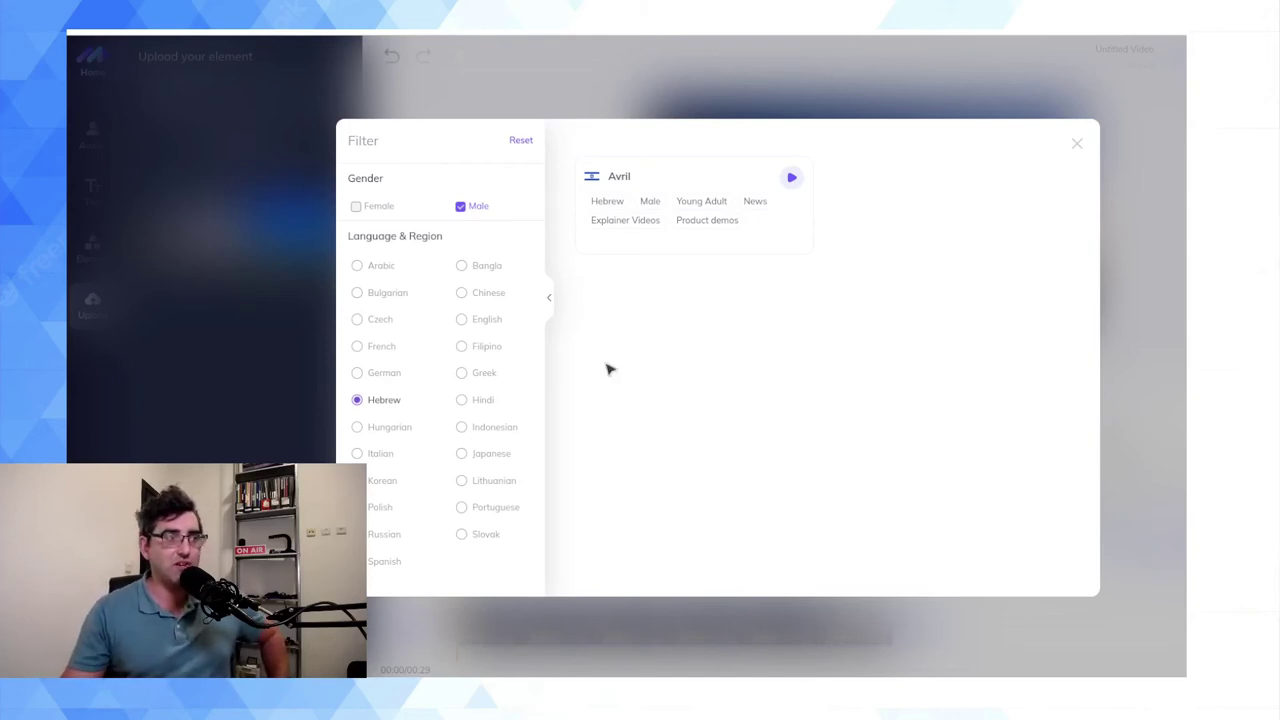
left_click(490, 320)
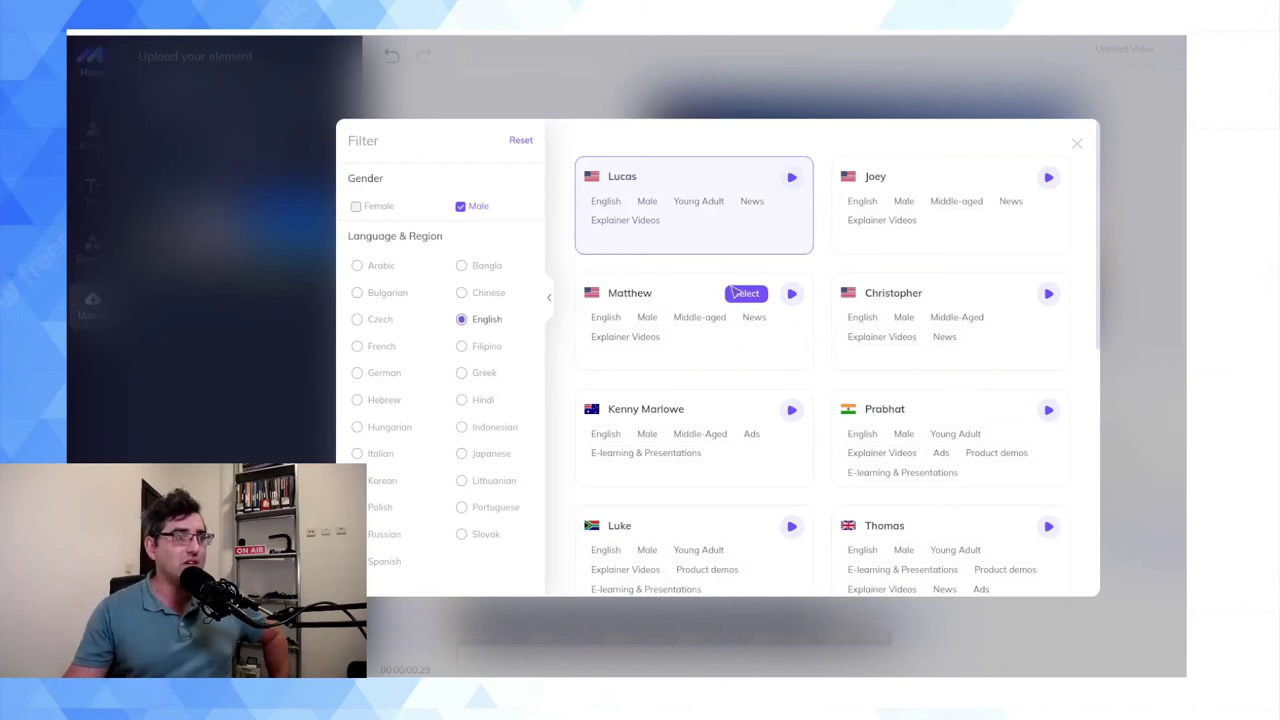
left_click(745, 294)
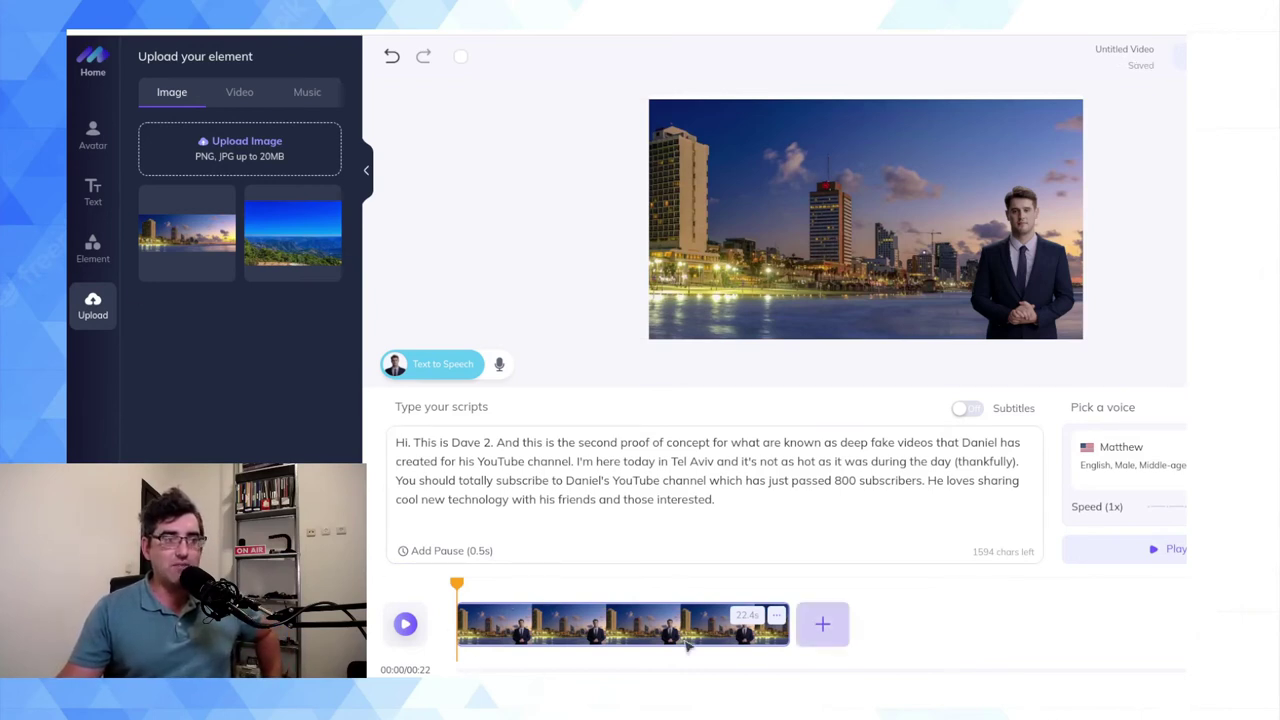
- Move the preview to about 4 seconds and show the Element library
left_click_drag(455, 583, 529, 583)
left_click(90, 262)
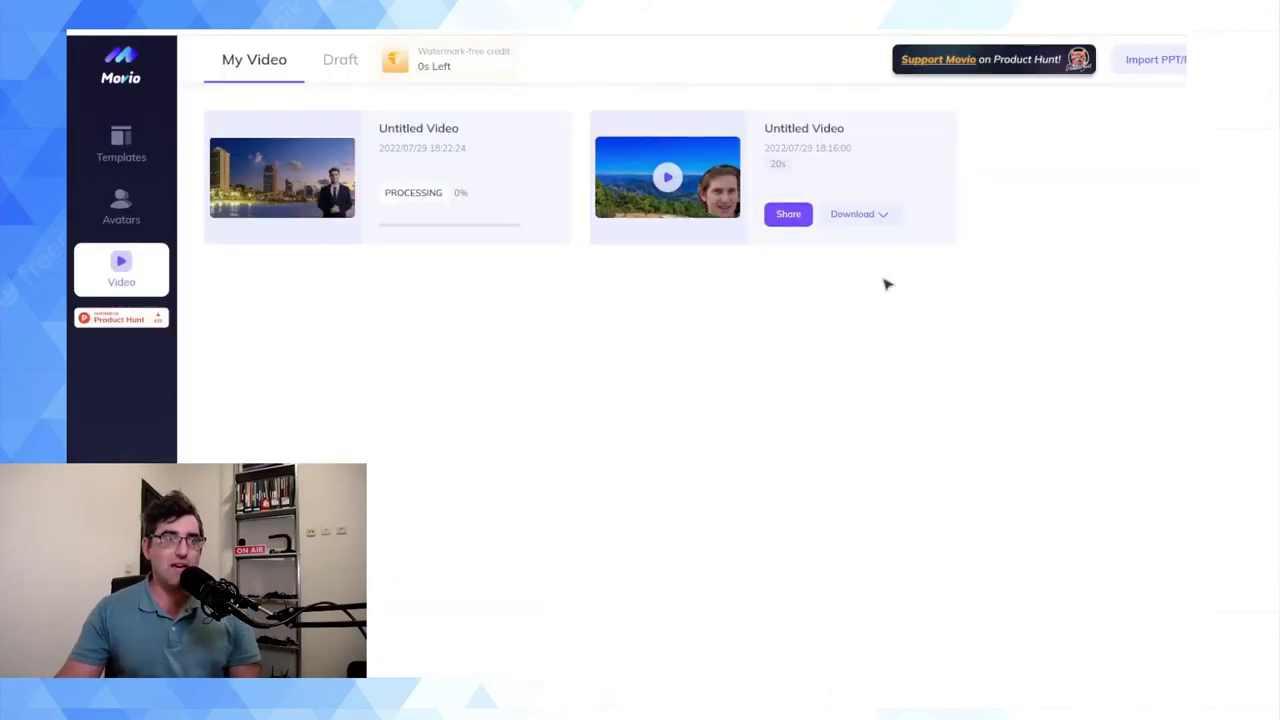
- Show the Download options for the finished mountain video in My Video
left_click(885, 214)
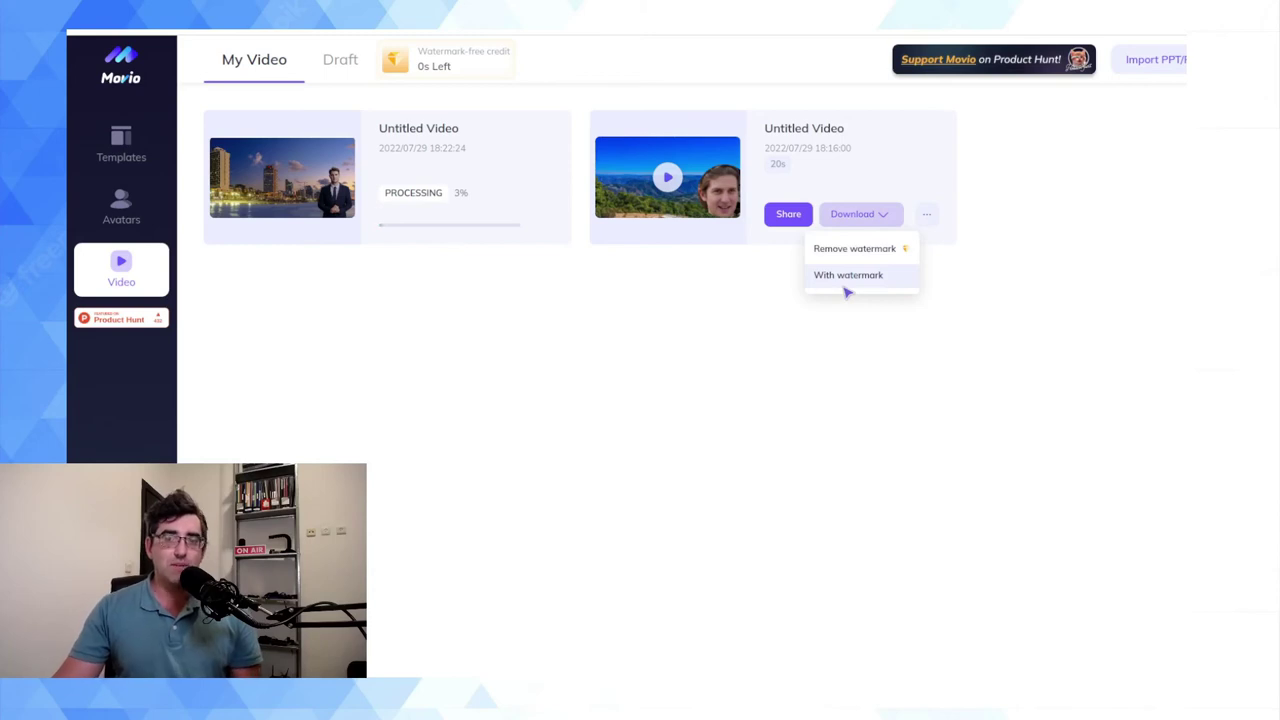
- Preview the finished mountain avatar video, then download it with watermark
left_click(668, 180)
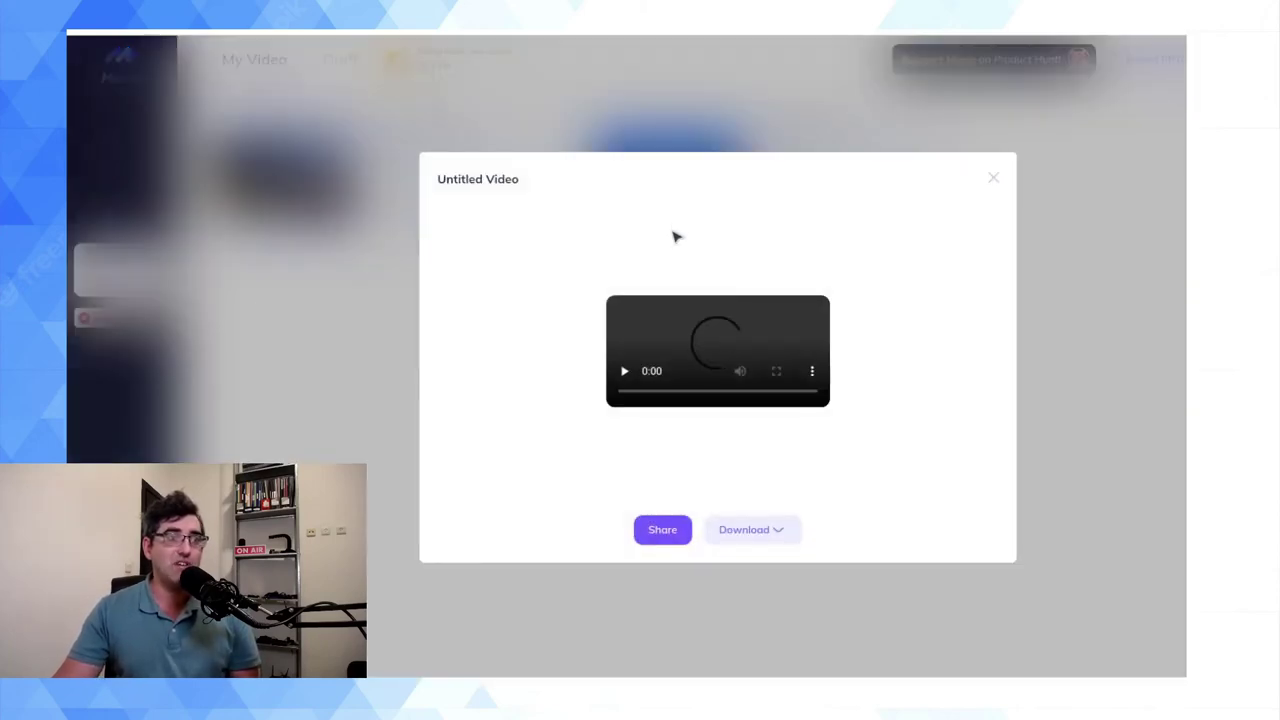
left_click(994, 182)
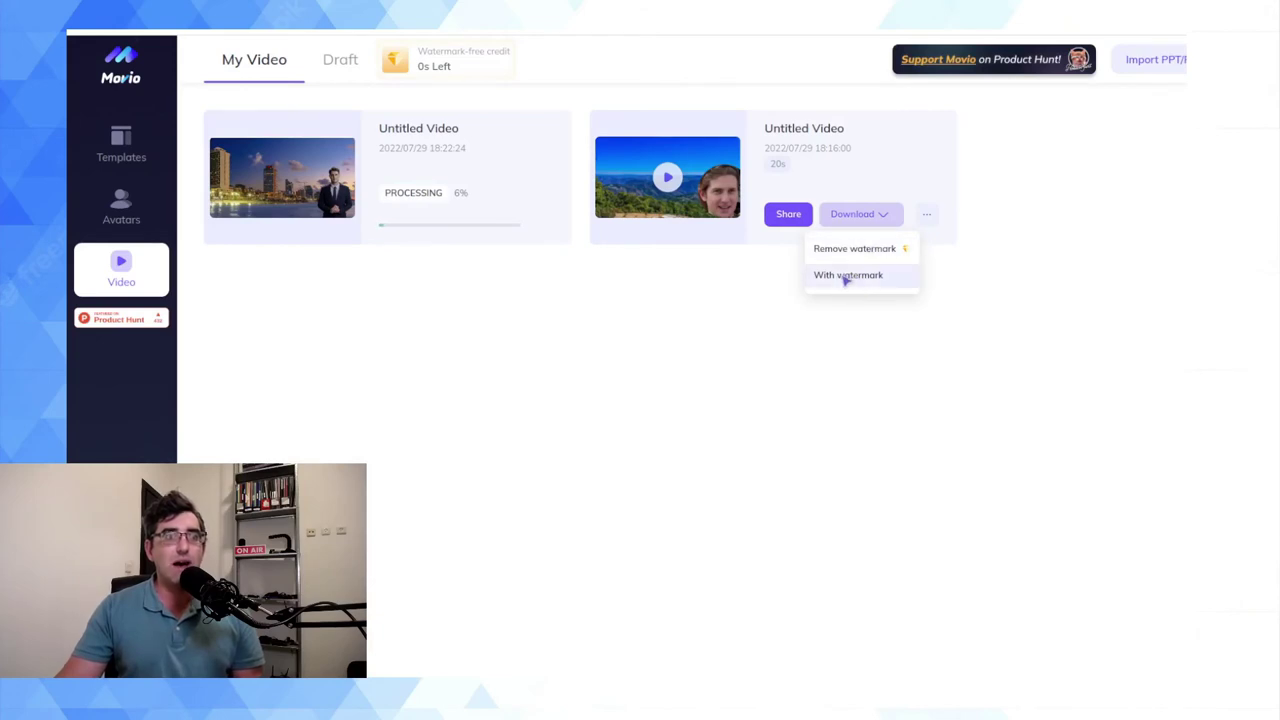
left_click(847, 277)
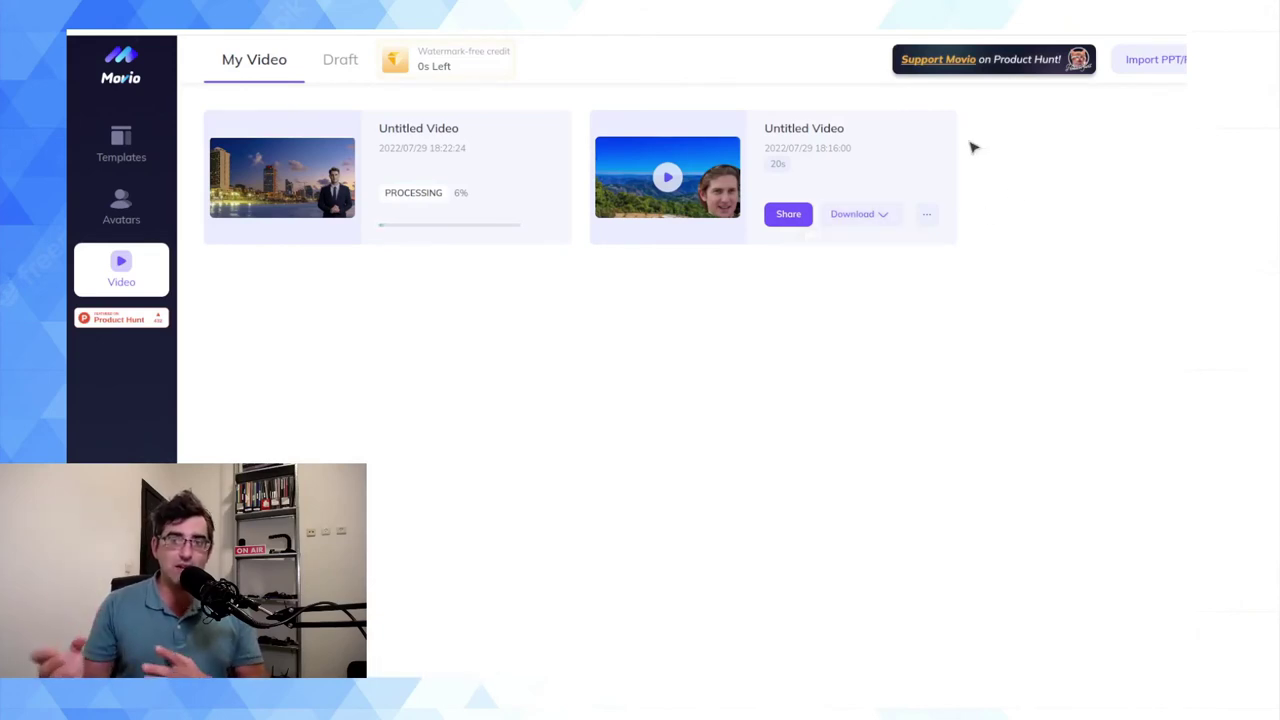